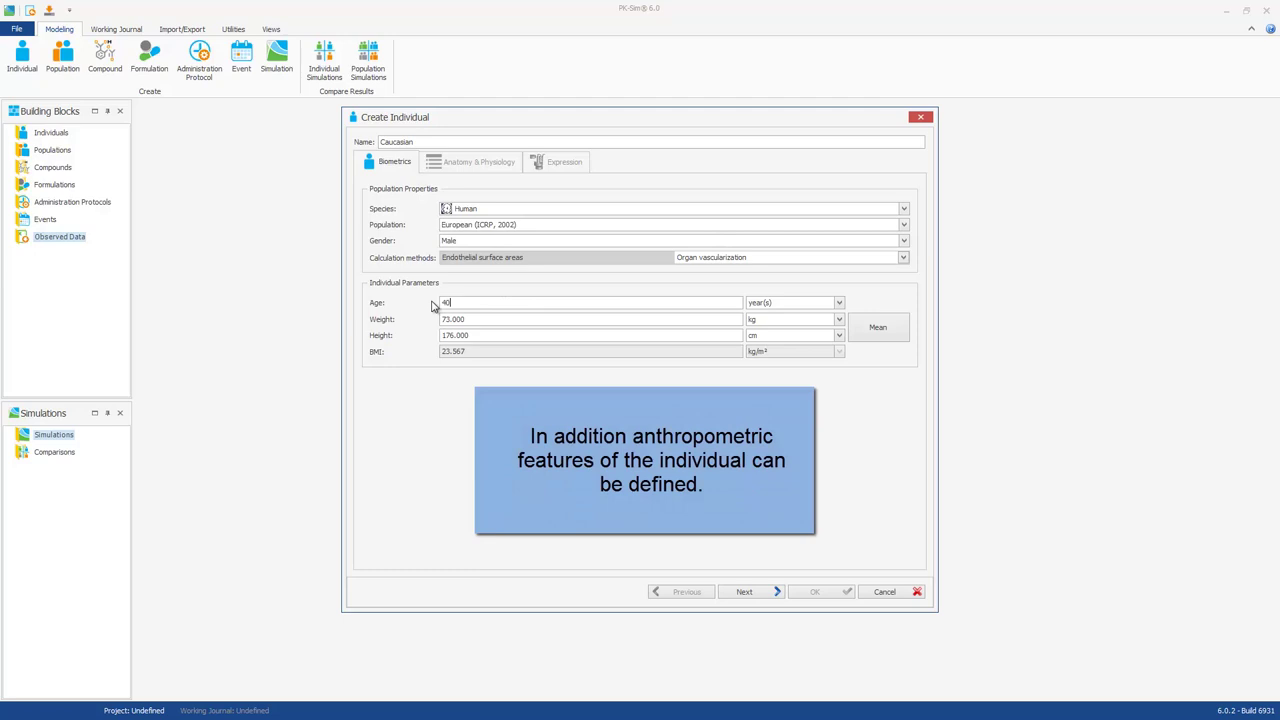
Step: Set the individual's weight to 135 kg and height to 200 cm
{"action": "left_click", "coordinate": [461, 319]}
{"action": "left_click_drag", "start_coordinate": [461, 319], "coordinate": [440, 319]}
{"action": "type", "text": "135"}
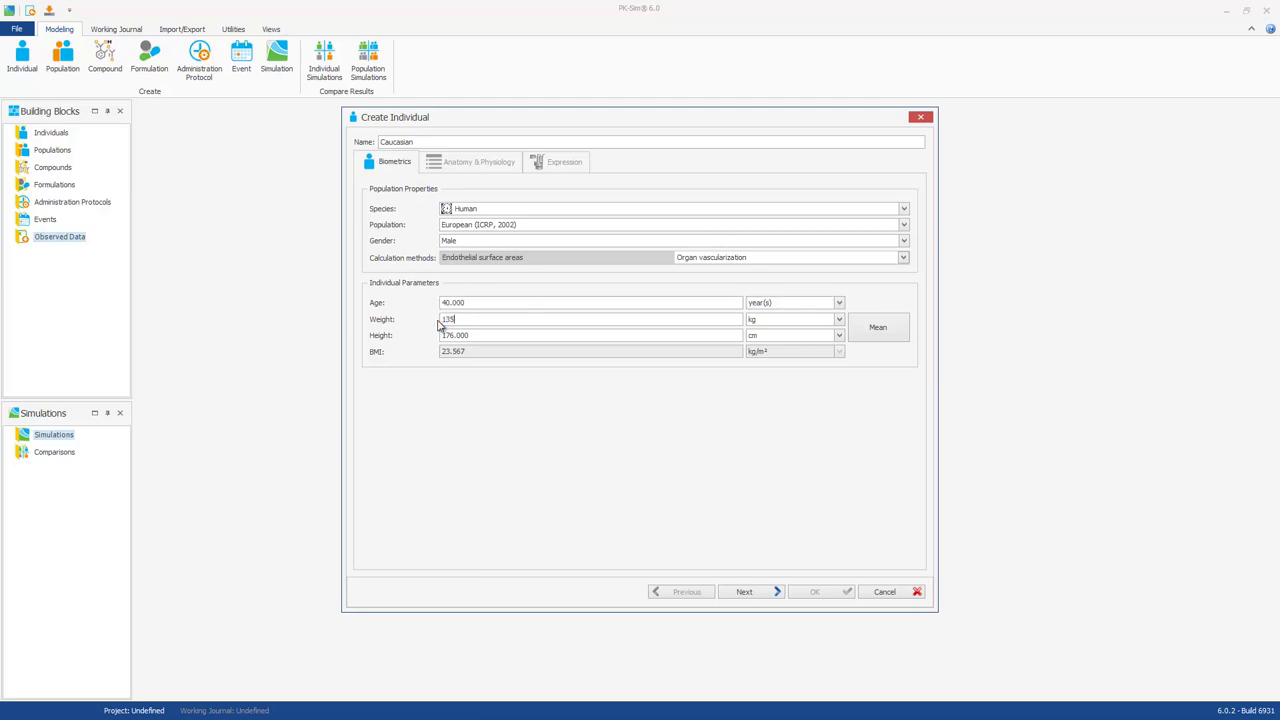
{"action": "key", "text": "Tab"}
{"action": "left_click", "coordinate": [483, 337]}
{"action": "left_click_drag", "start_coordinate": [483, 337], "coordinate": [440, 338]}
{"action": "type", "text": "200"}
{"action": "key", "text": "Tab"}
Step: Reset the individual's body measurements to the population mean and reapply the mean for the entered age
{"action": "left_click", "coordinate": [884, 337]}
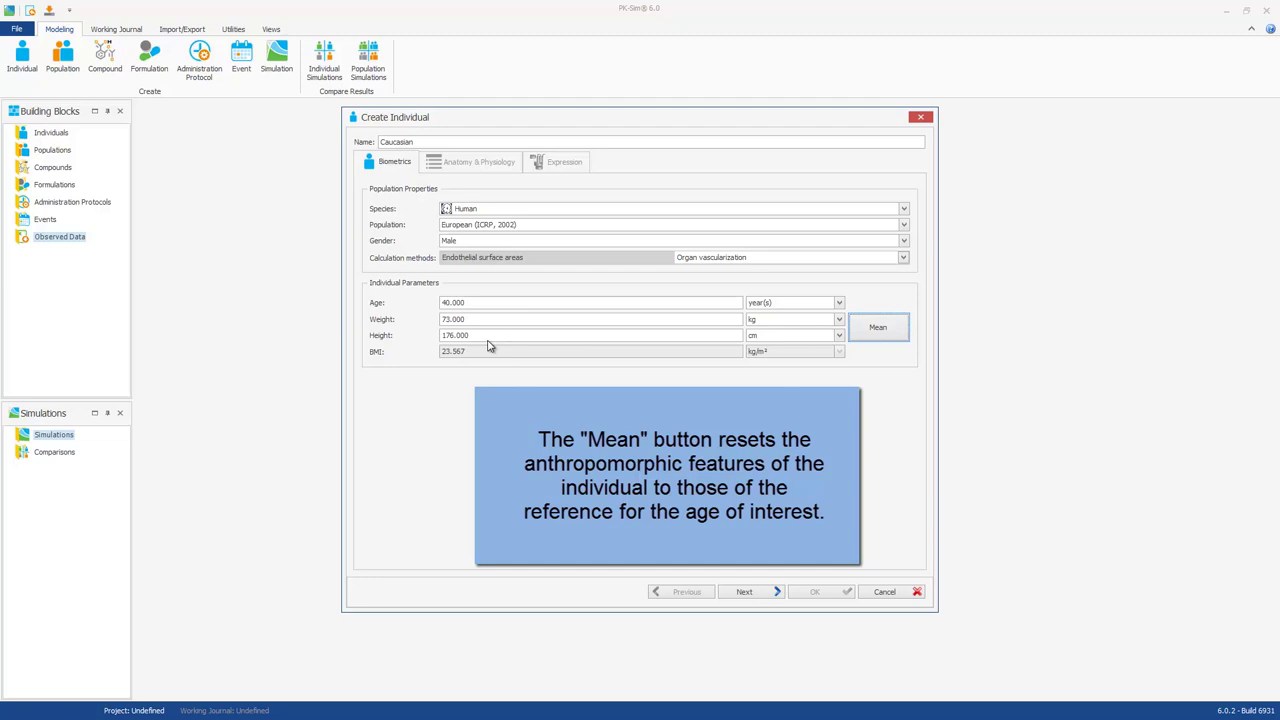
{"action": "left_click", "coordinate": [466, 302]}
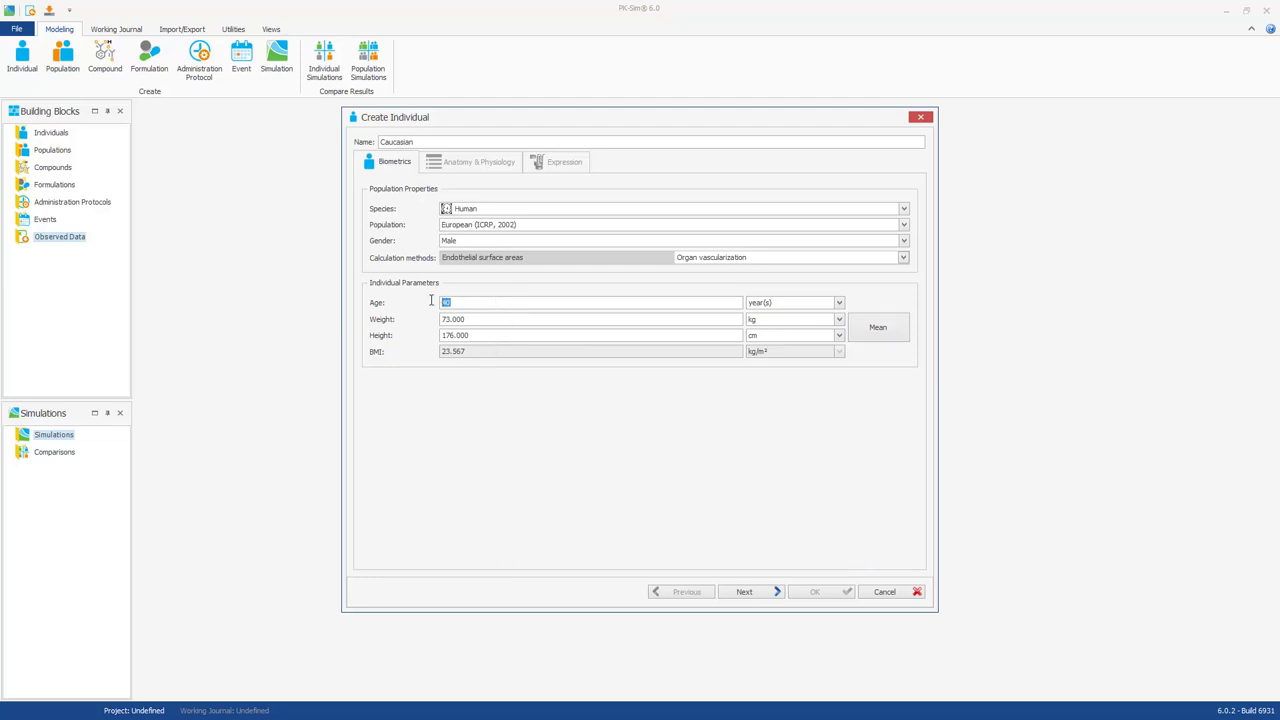
{"action": "key", "text": "Tab"}
{"action": "left_click", "coordinate": [890, 336]}
Step: Add a metabolizing enzyme through a database query, searching for UGT2B7 and loading its expression data
{"action": "left_click", "coordinate": [746, 592]}
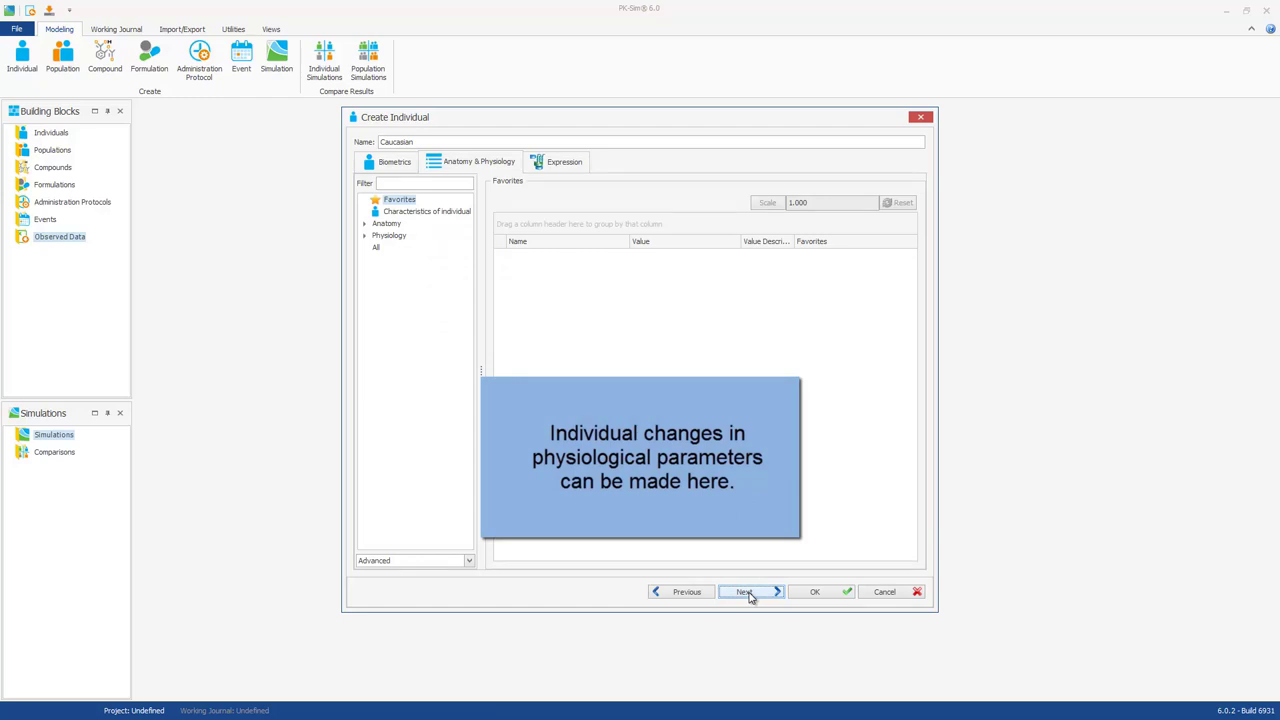
{"action": "left_click", "coordinate": [746, 592]}
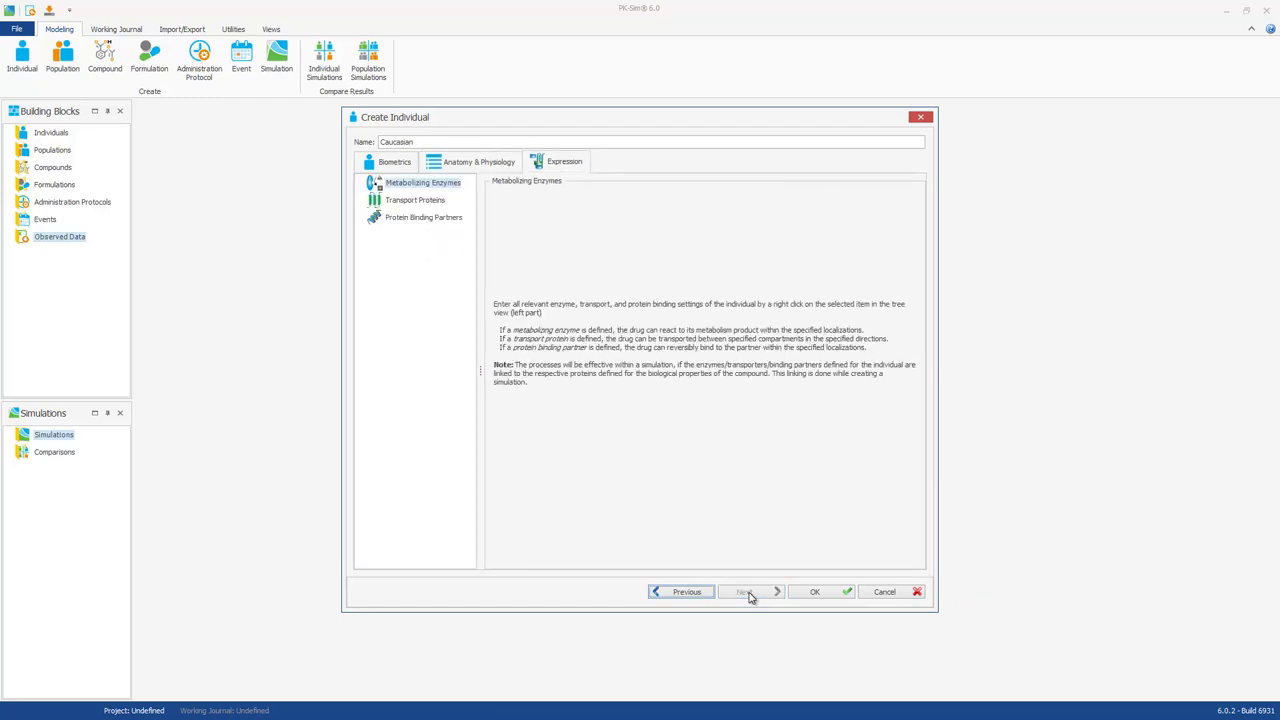
{"action": "right_click", "coordinate": [430, 190]}
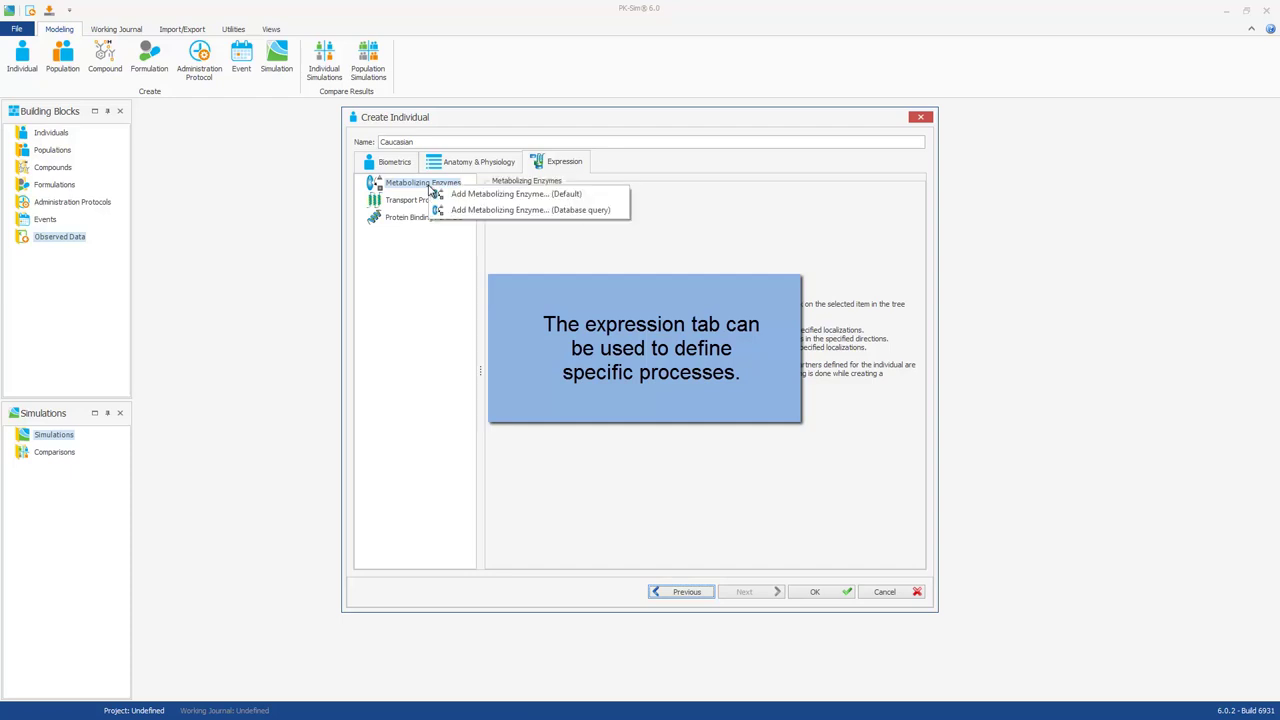
{"action": "left_click", "coordinate": [532, 210]}
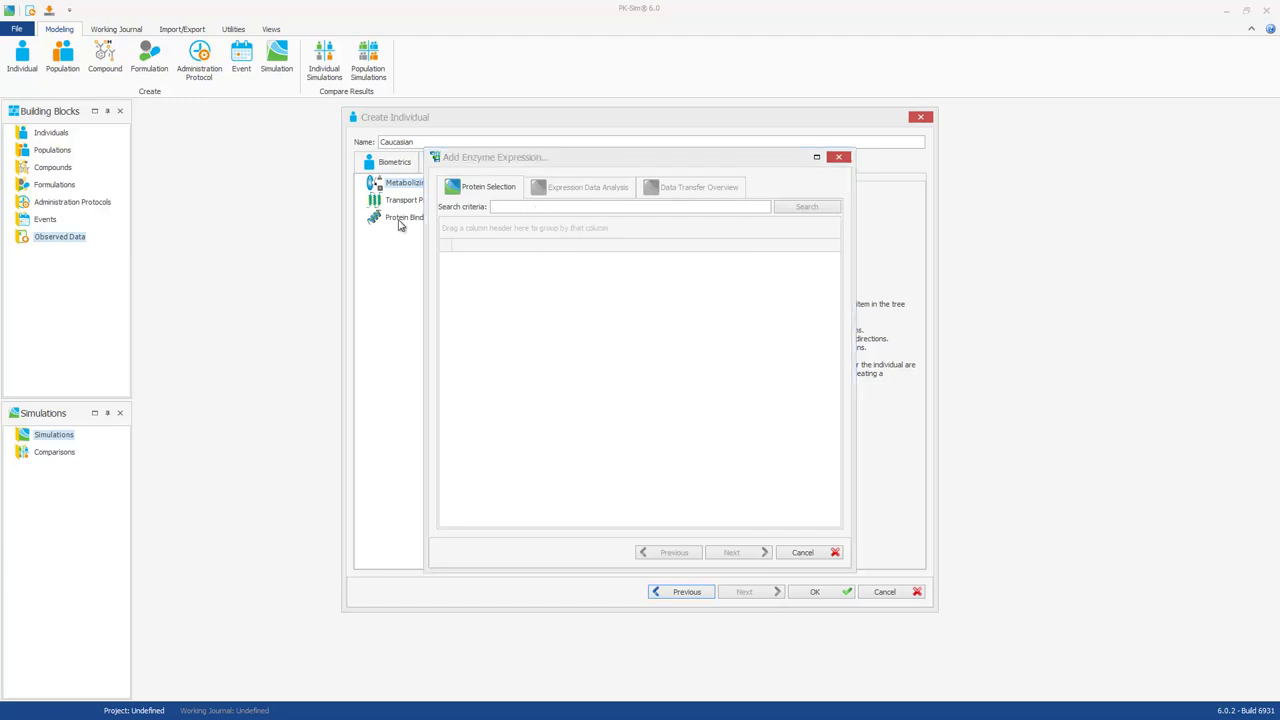
{"action": "mouse_move", "coordinate": [519, 208]}
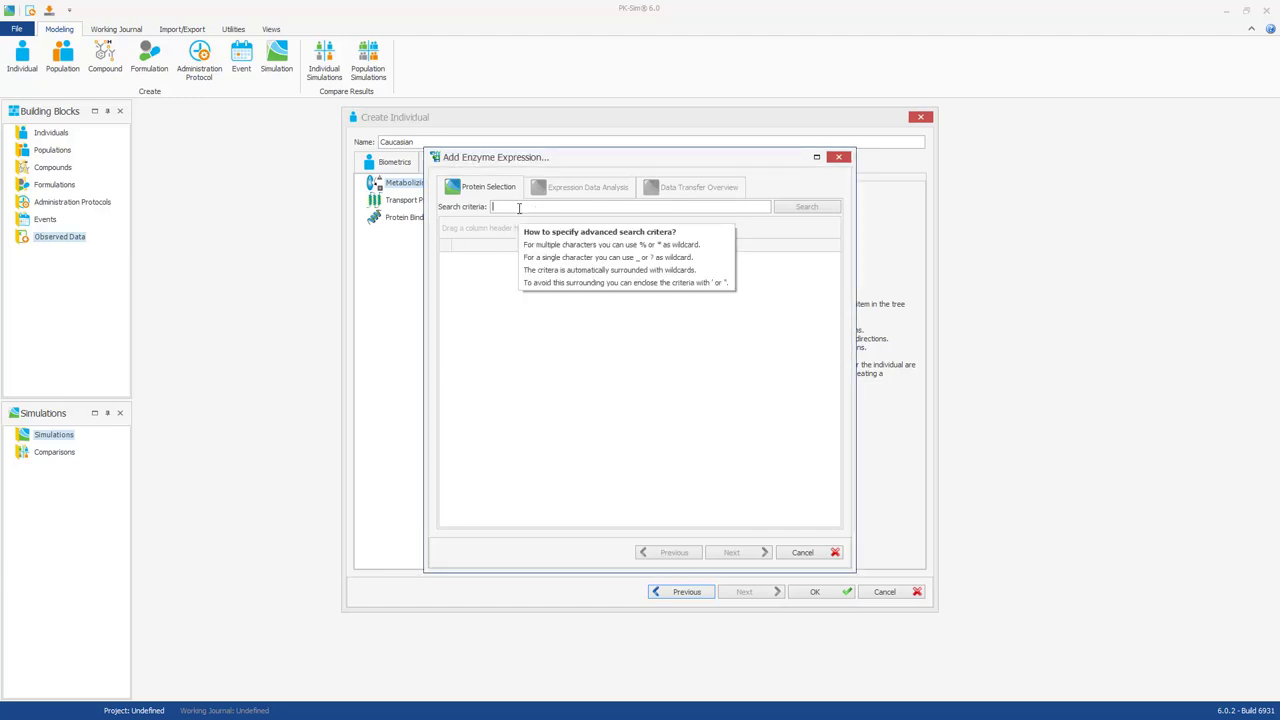
{"action": "type", "text": "UGT2B7"}
{"action": "key", "text": "Return"}
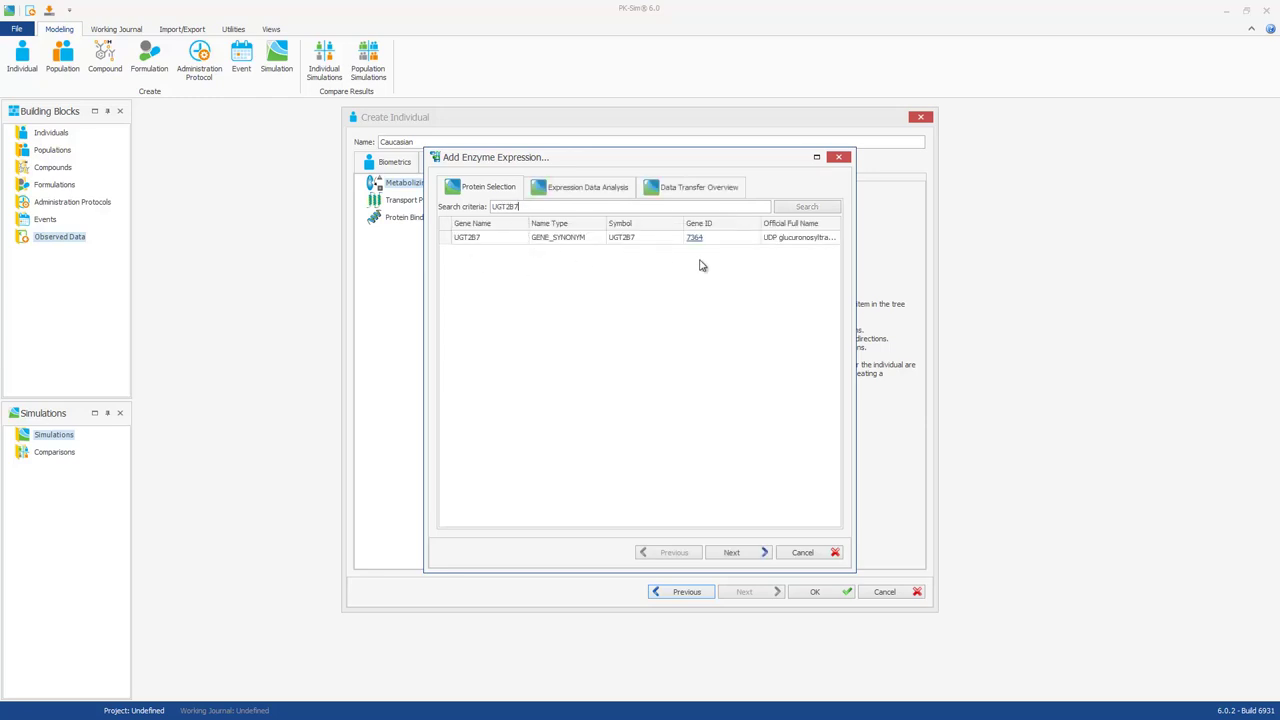
{"action": "double_click", "coordinate": [472, 245]}
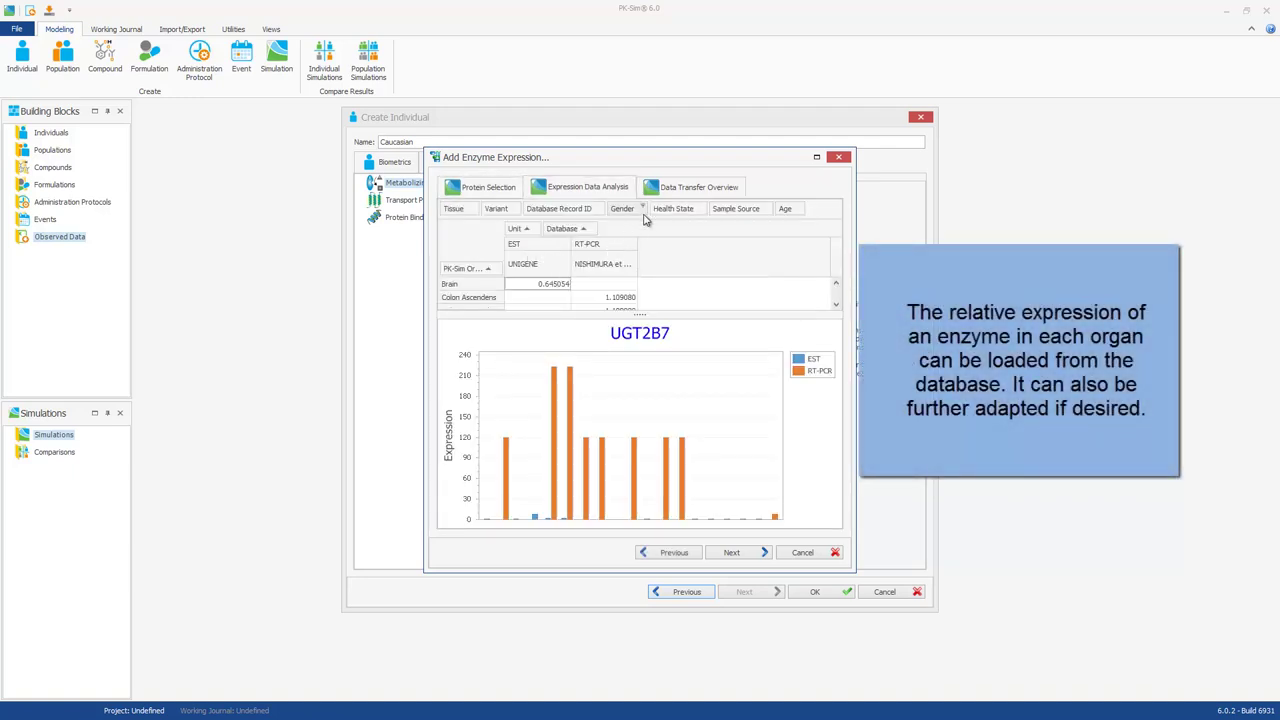
Step: Review the health state filter options for the UGT2B7 expression data without applying a filter
{"action": "left_click", "coordinate": [702, 208]}
{"action": "mouse_move", "coordinate": [826, 240]}
{"action": "left_mouse_down"}
{"action": "mouse_move", "coordinate": [826, 284]}
{"action": "mouse_move", "coordinate": [830, 251]}
{"action": "left_mouse_up"}
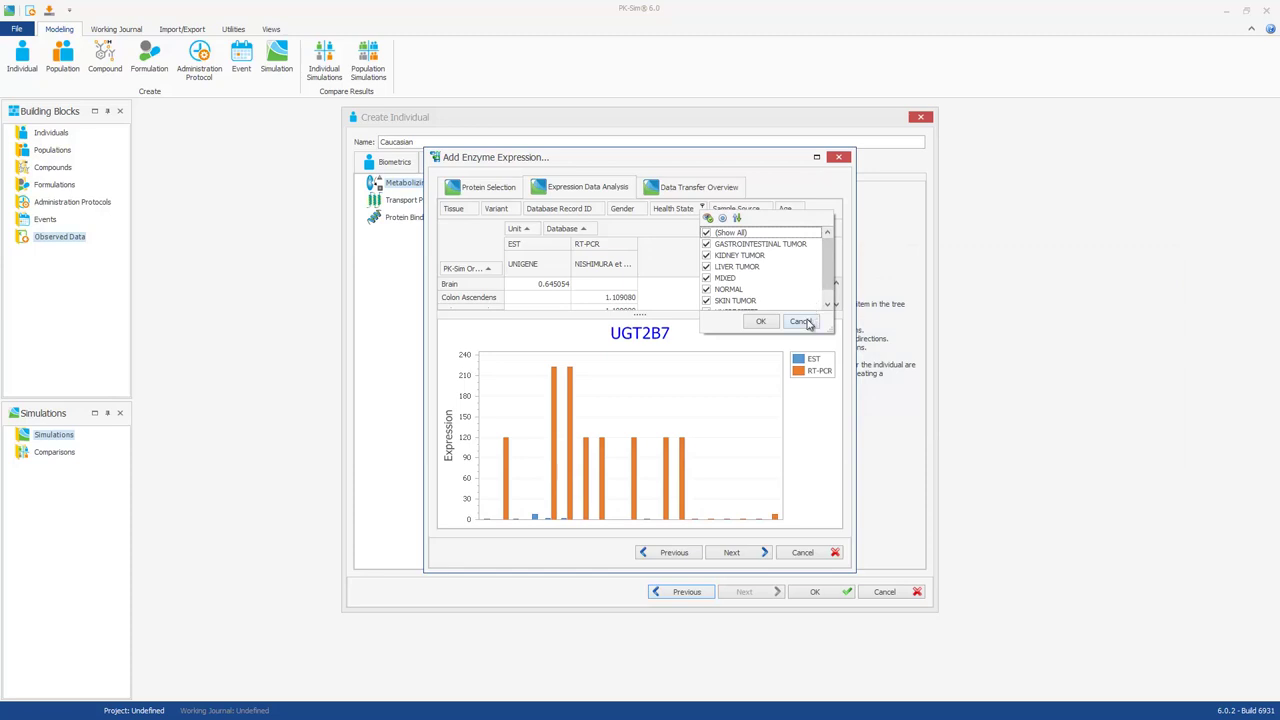
{"action": "left_click", "coordinate": [804, 321]}
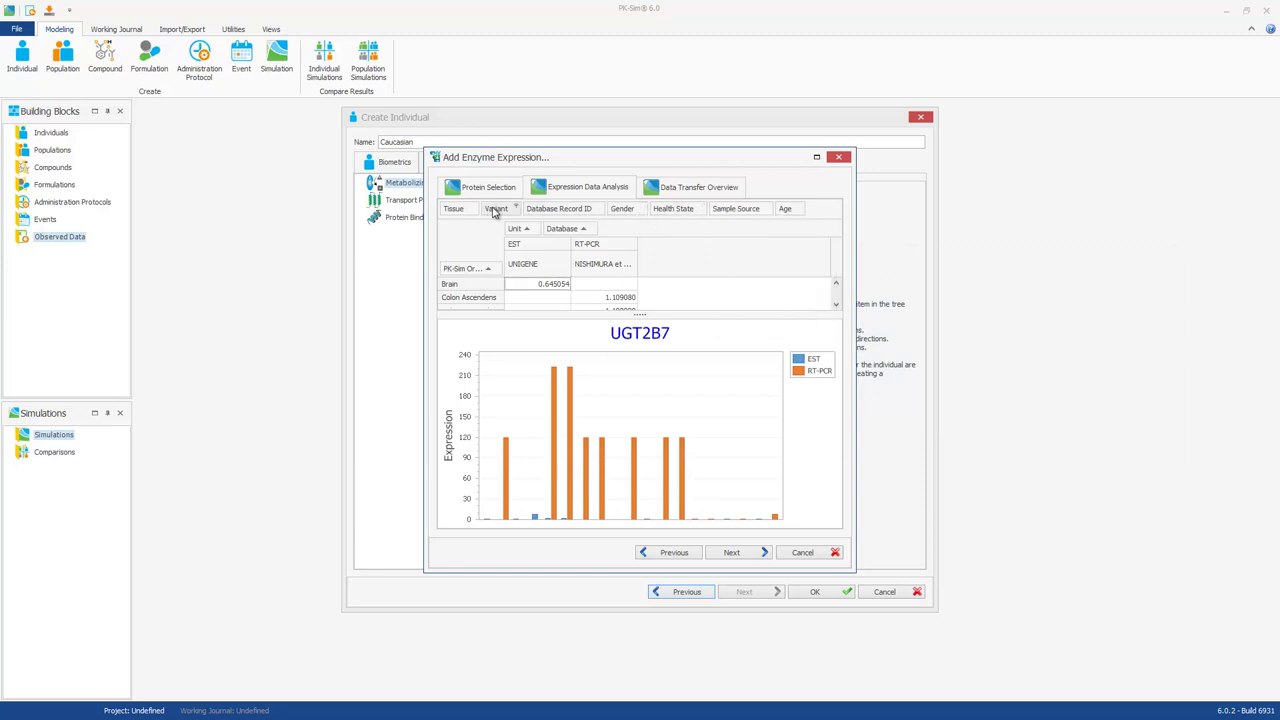
Step: Transfer the RT-PCR relative expression values for UGT2B7 to the individual and finish creating it
{"action": "left_click", "coordinate": [697, 190]}
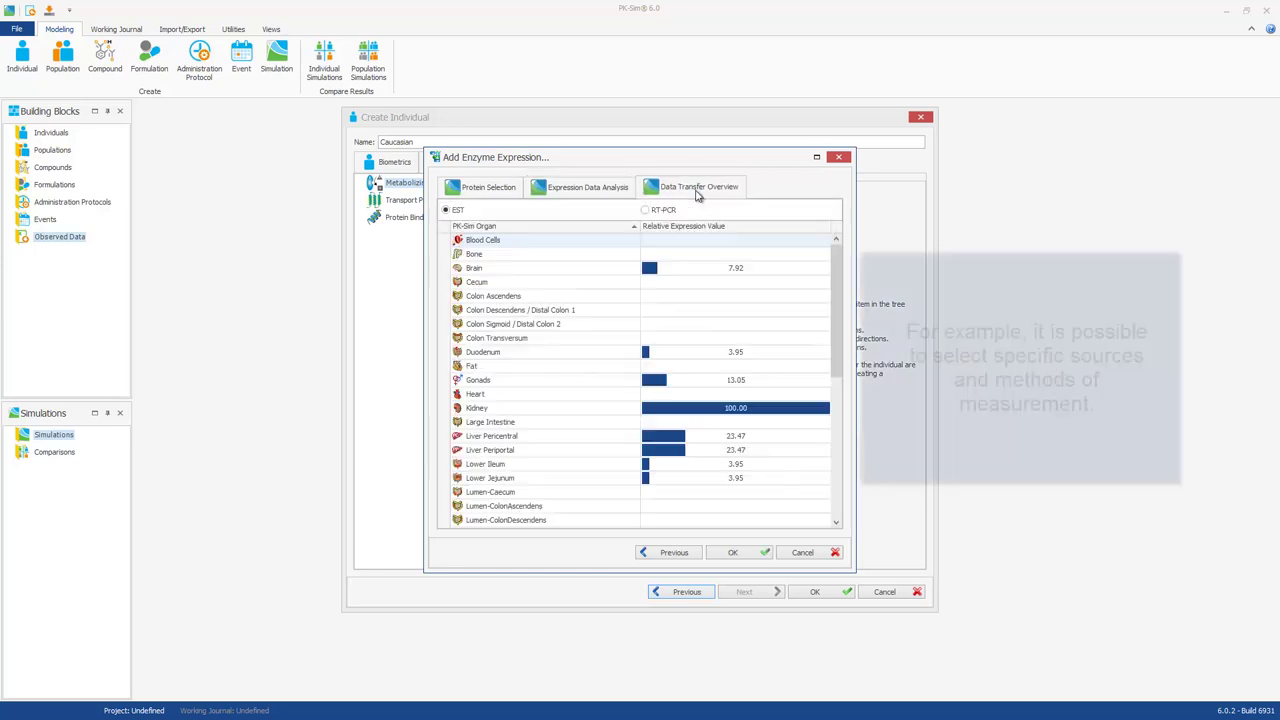
{"action": "mouse_move", "coordinate": [835, 265]}
{"action": "left_mouse_down"}
{"action": "mouse_move", "coordinate": [838, 410]}
{"action": "mouse_move", "coordinate": [838, 255]}
{"action": "left_mouse_up"}
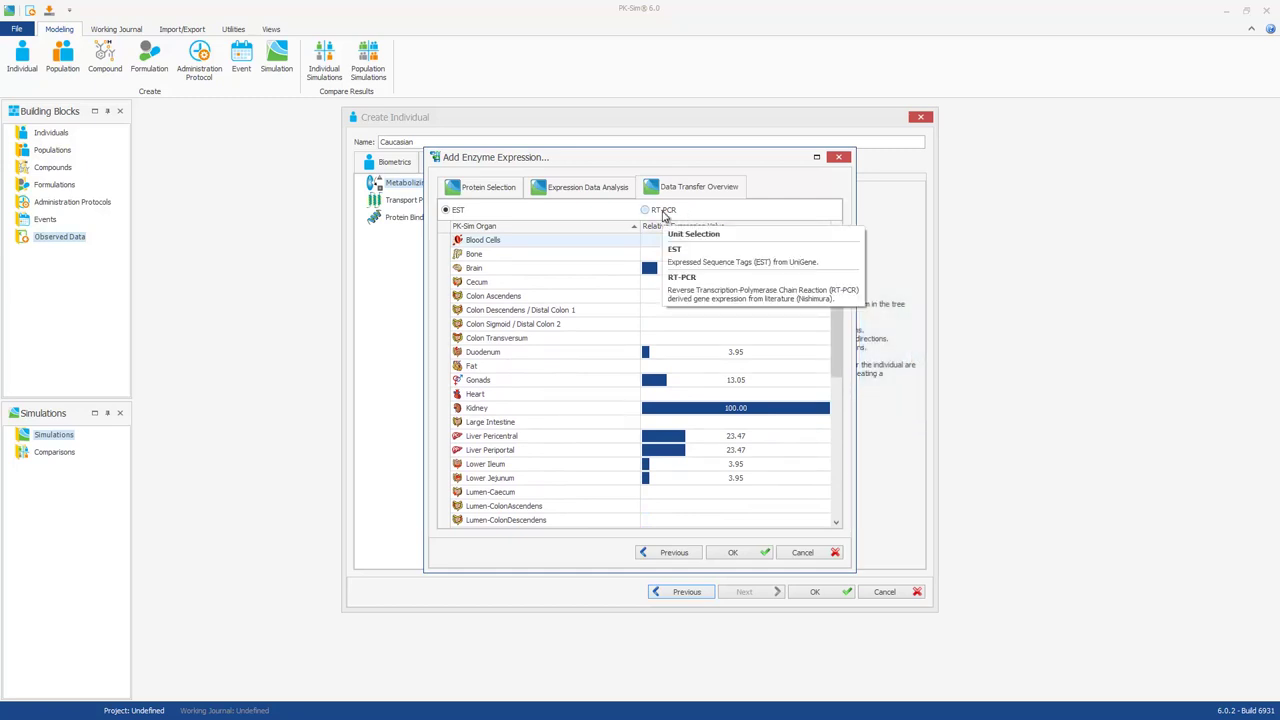
{"action": "left_click", "coordinate": [662, 212]}
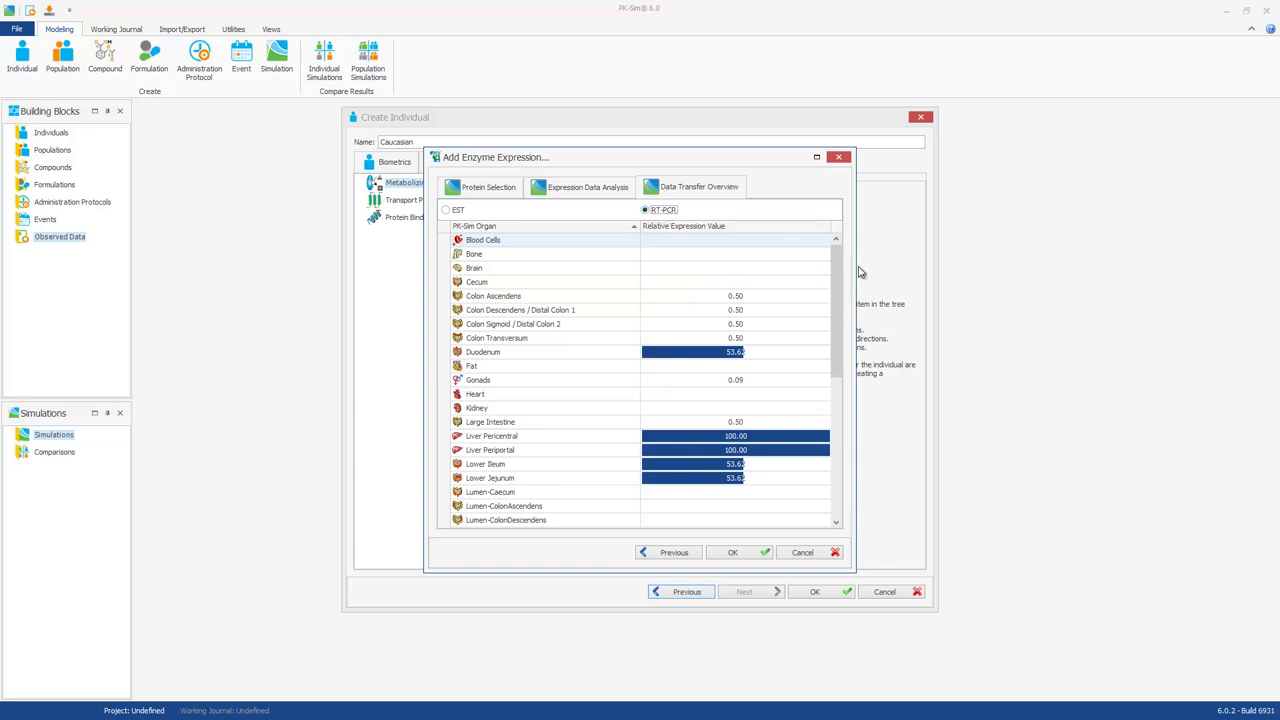
{"action": "mouse_move", "coordinate": [836, 266]}
{"action": "left_mouse_down"}
{"action": "mouse_move", "coordinate": [849, 418]}
{"action": "mouse_move", "coordinate": [853, 258]}
{"action": "left_mouse_up"}
{"action": "left_click", "coordinate": [757, 554]}
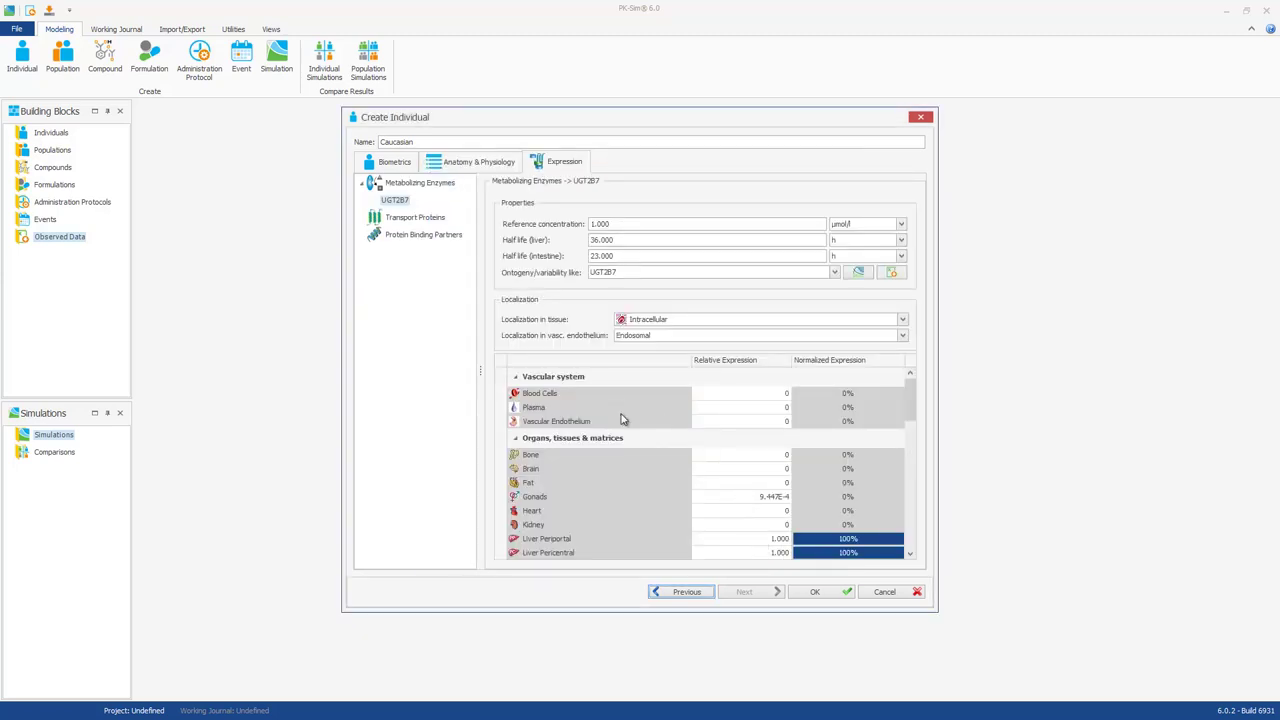
{"action": "left_click", "coordinate": [836, 597]}
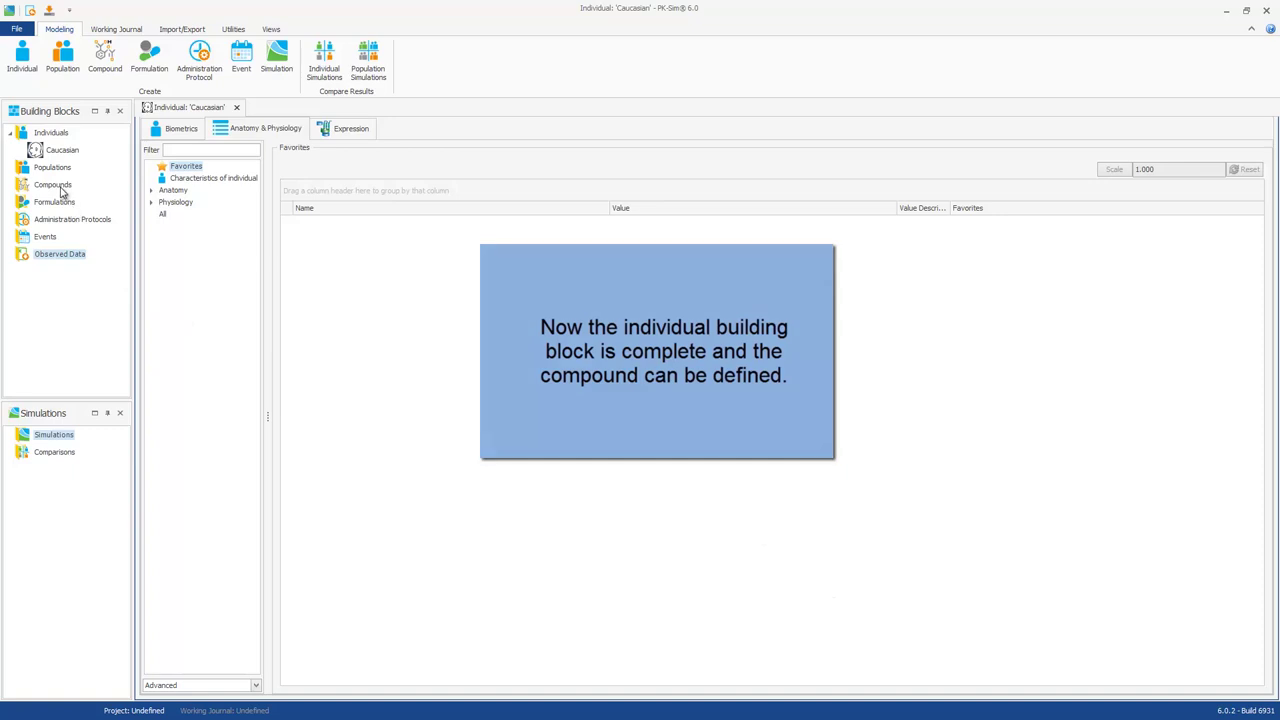
Step: Create a new compound named Morphine with a lipophilicity of 0.89 Log Units
{"action": "left_click", "coordinate": [112, 64]}
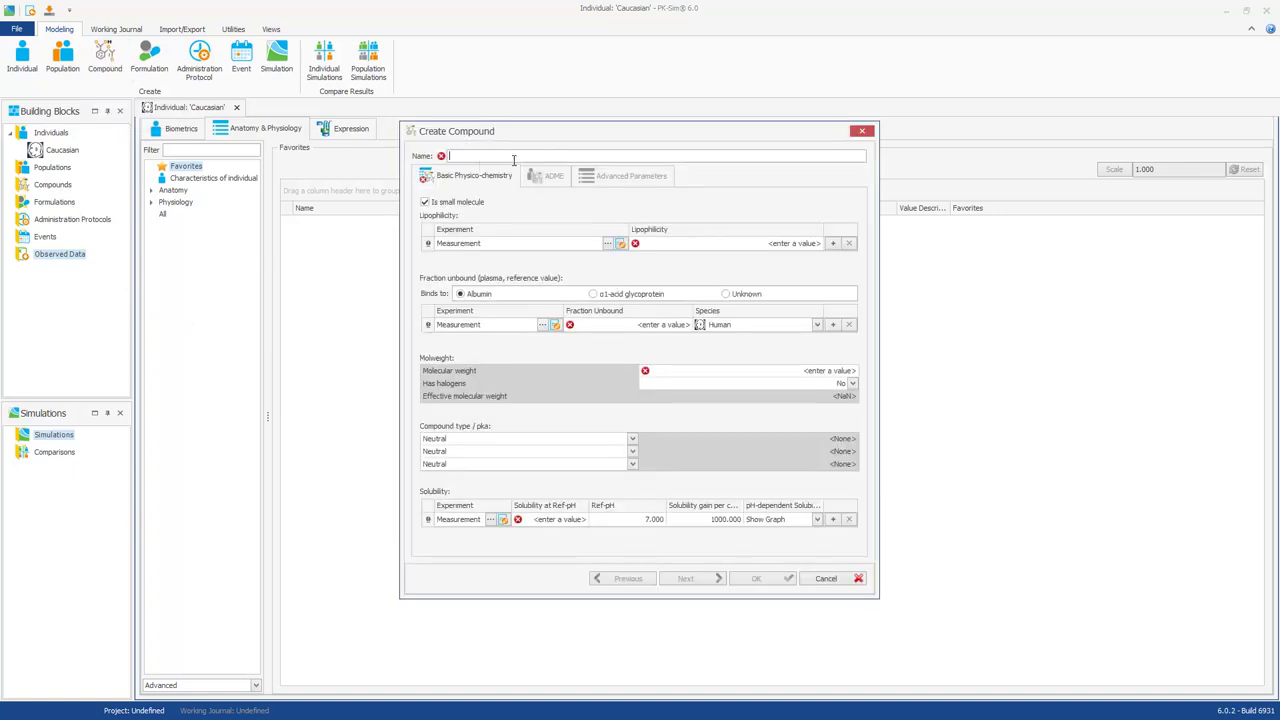
{"action": "type", "text": "Morphine"}
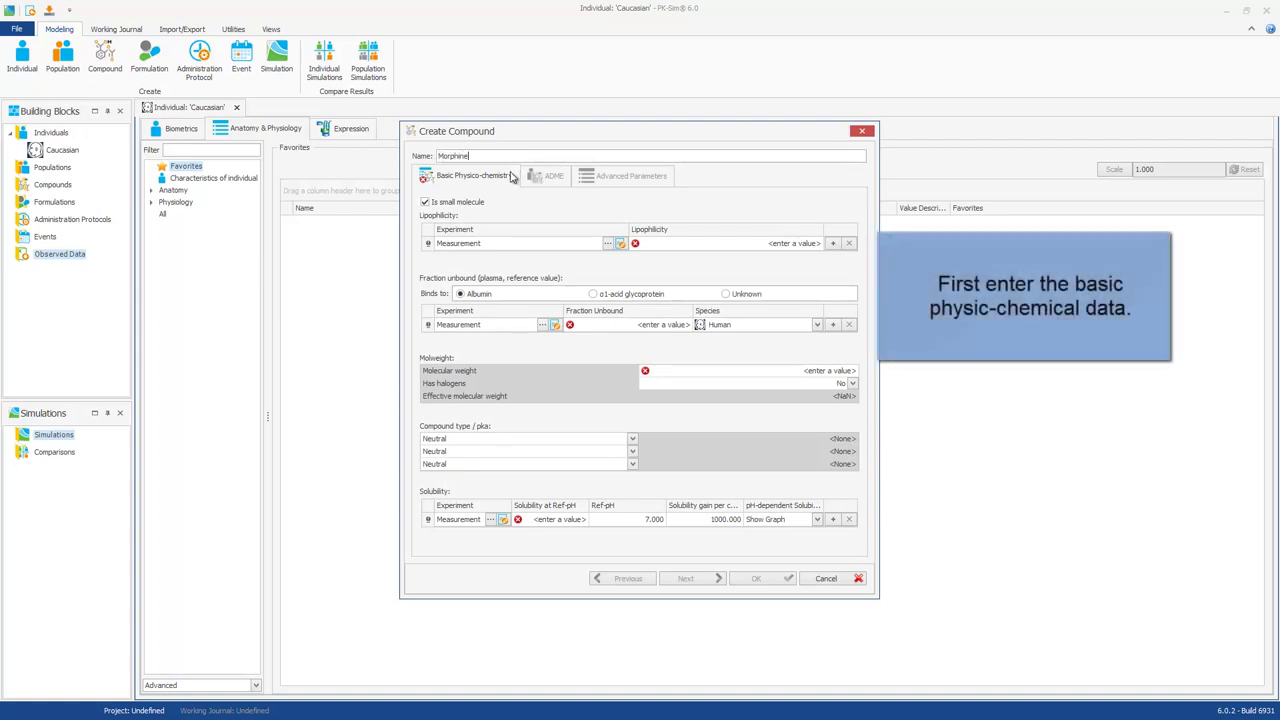
{"action": "left_click", "coordinate": [719, 246]}
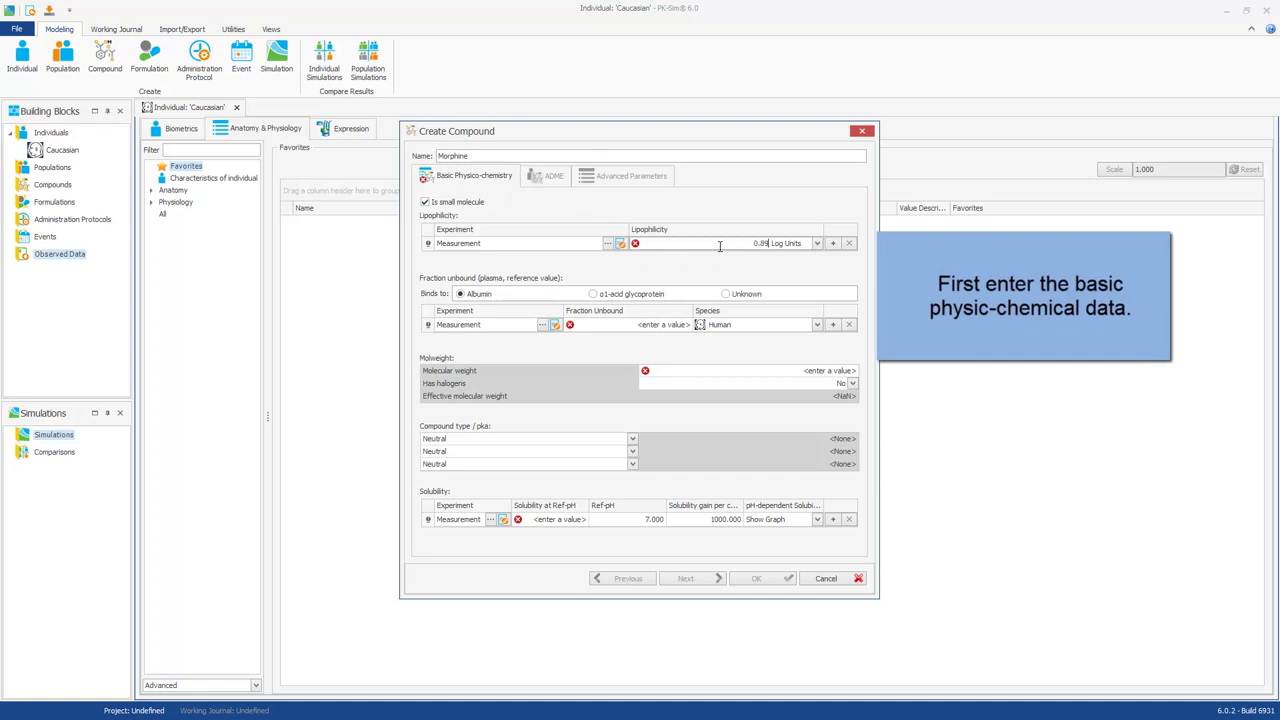
Step: Set the compound's fraction unbound to 0.75 and its molecular weight to 285.3 g/mol
{"action": "left_click", "coordinate": [616, 326]}
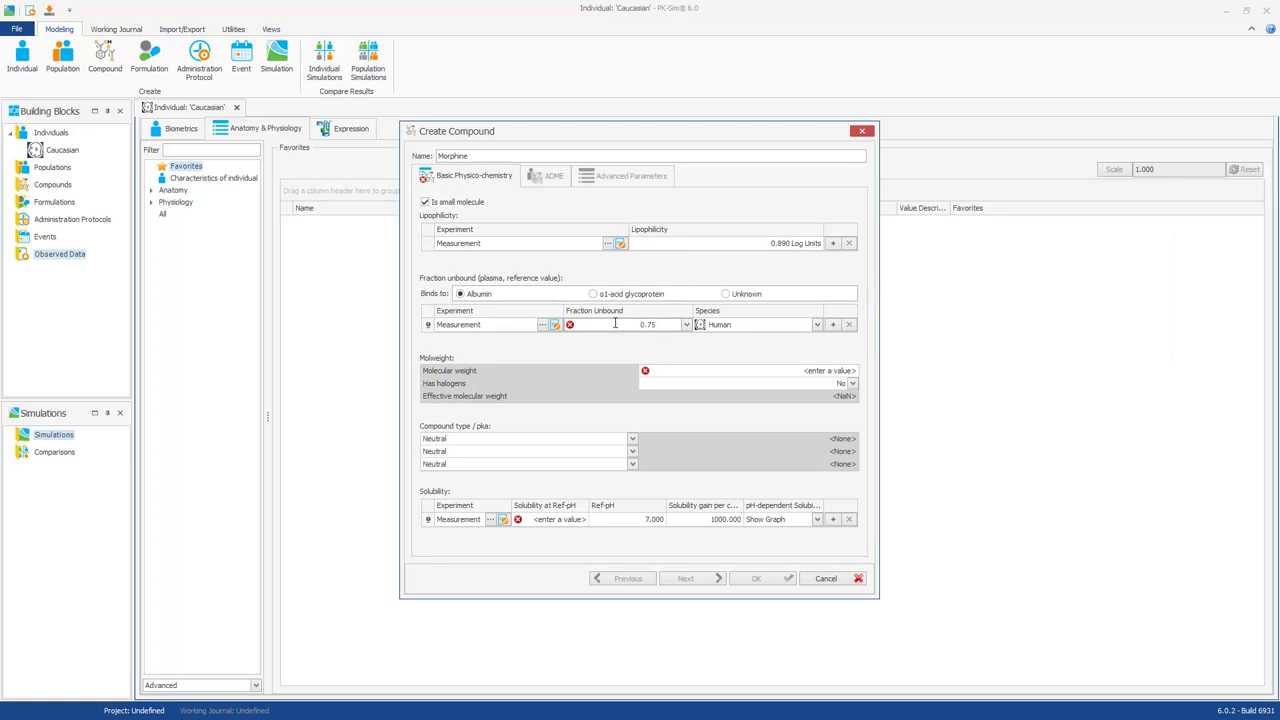
{"action": "key", "text": "Return"}
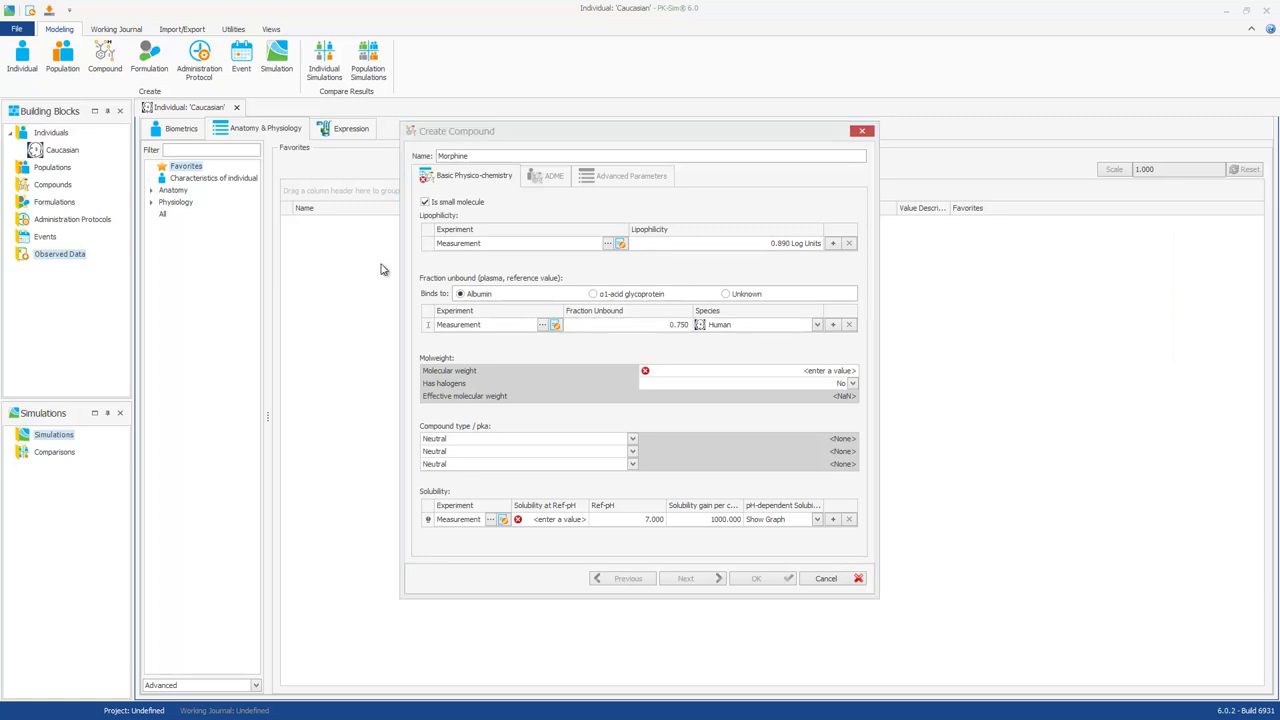
{"action": "left_click", "coordinate": [801, 370]}
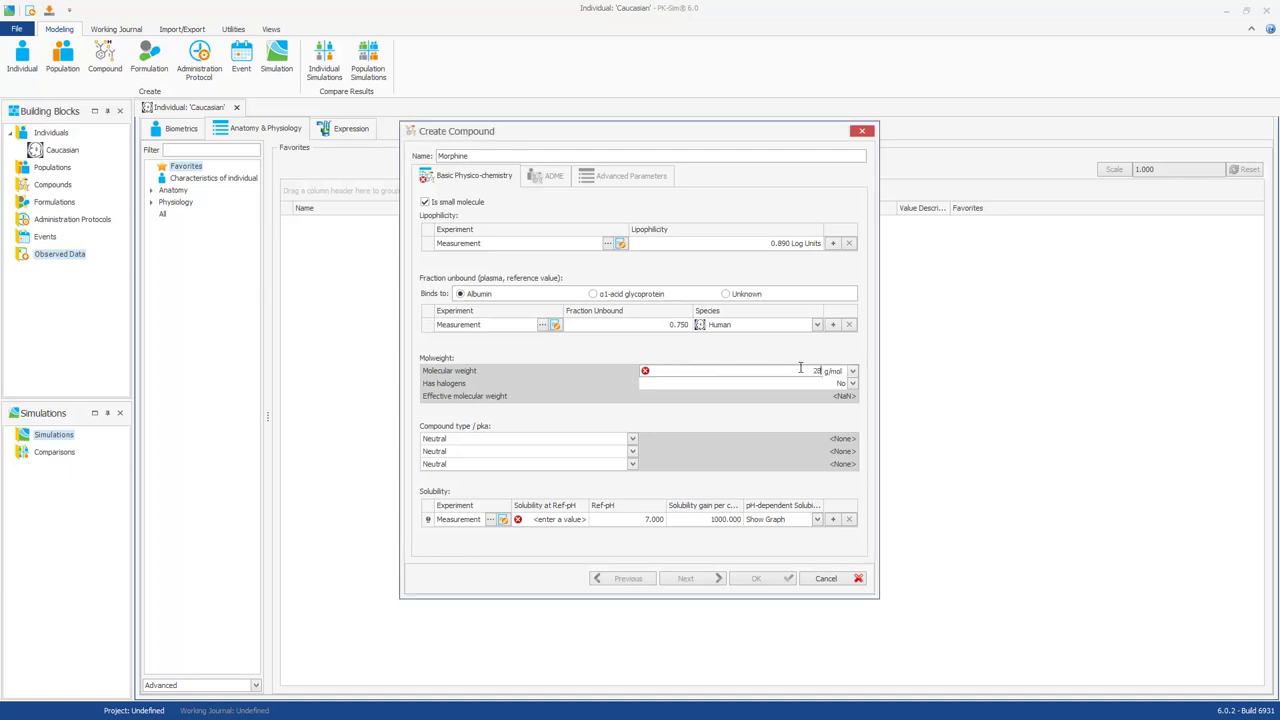
{"action": "key", "text": "Return"}
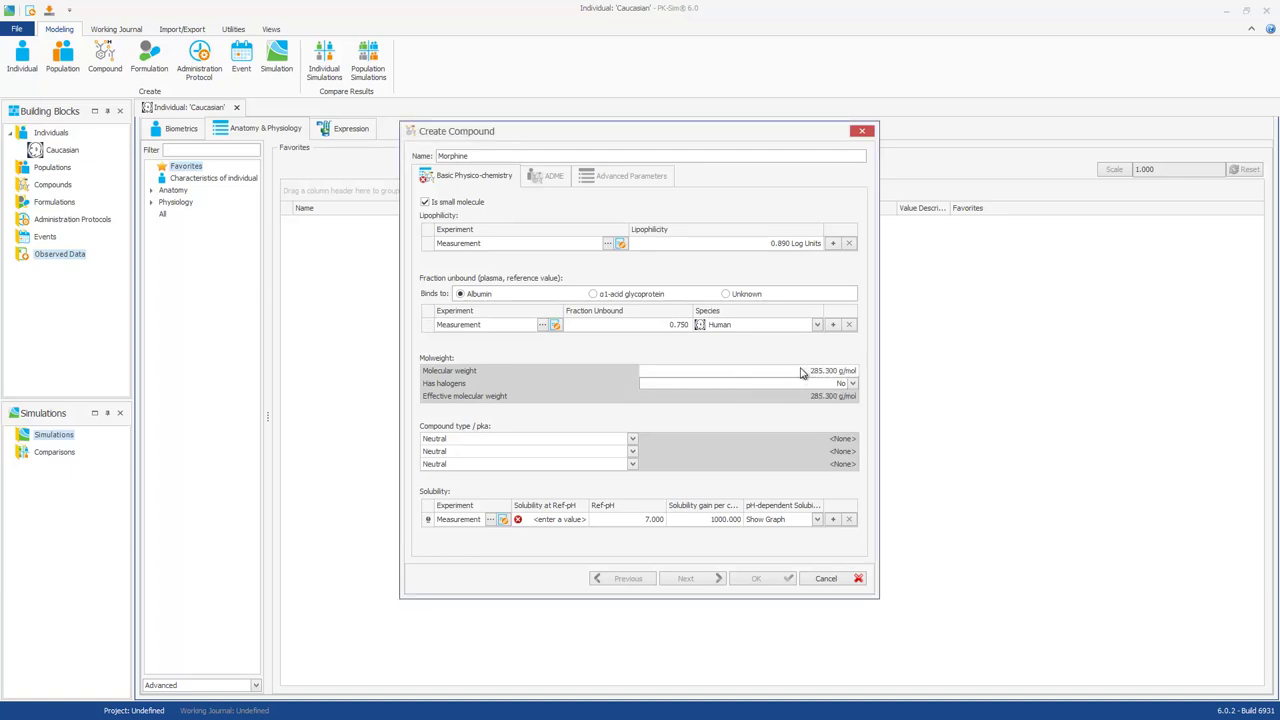
Step: Define the compound as a base with pKa 8.21 and an acid with pKa 9.9
{"action": "left_click", "coordinate": [632, 439]}
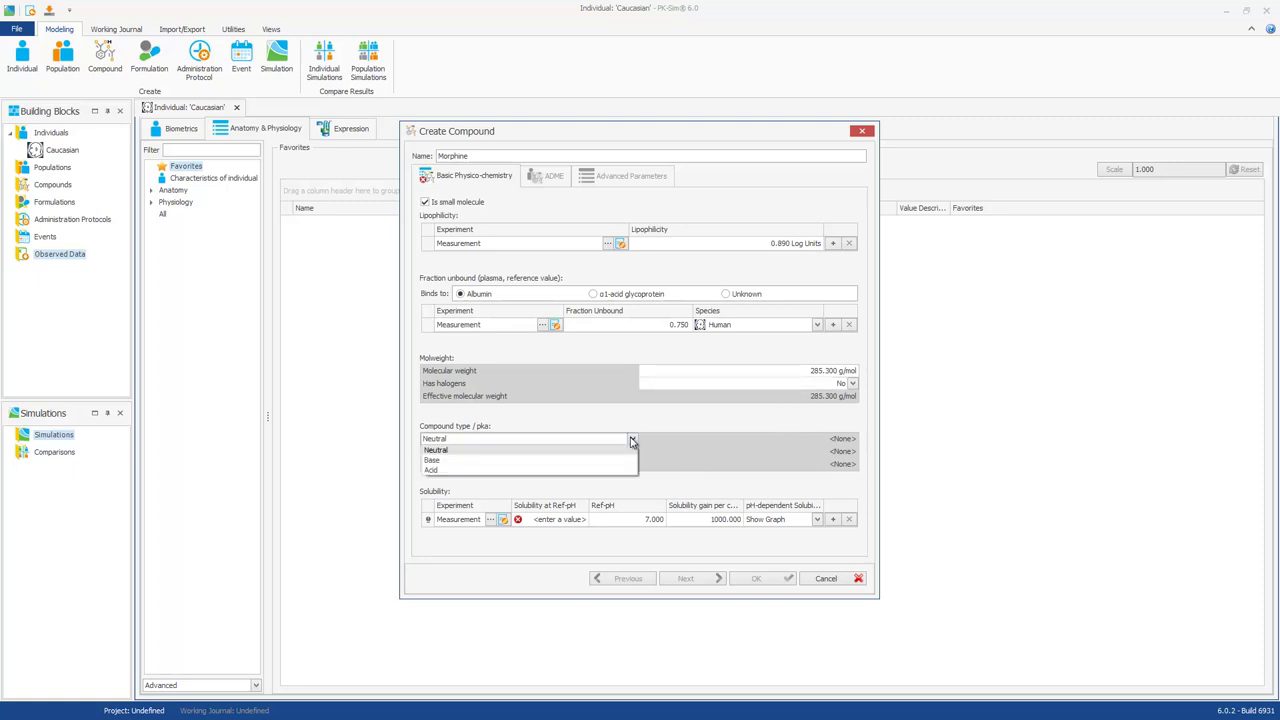
{"action": "left_click", "coordinate": [576, 460]}
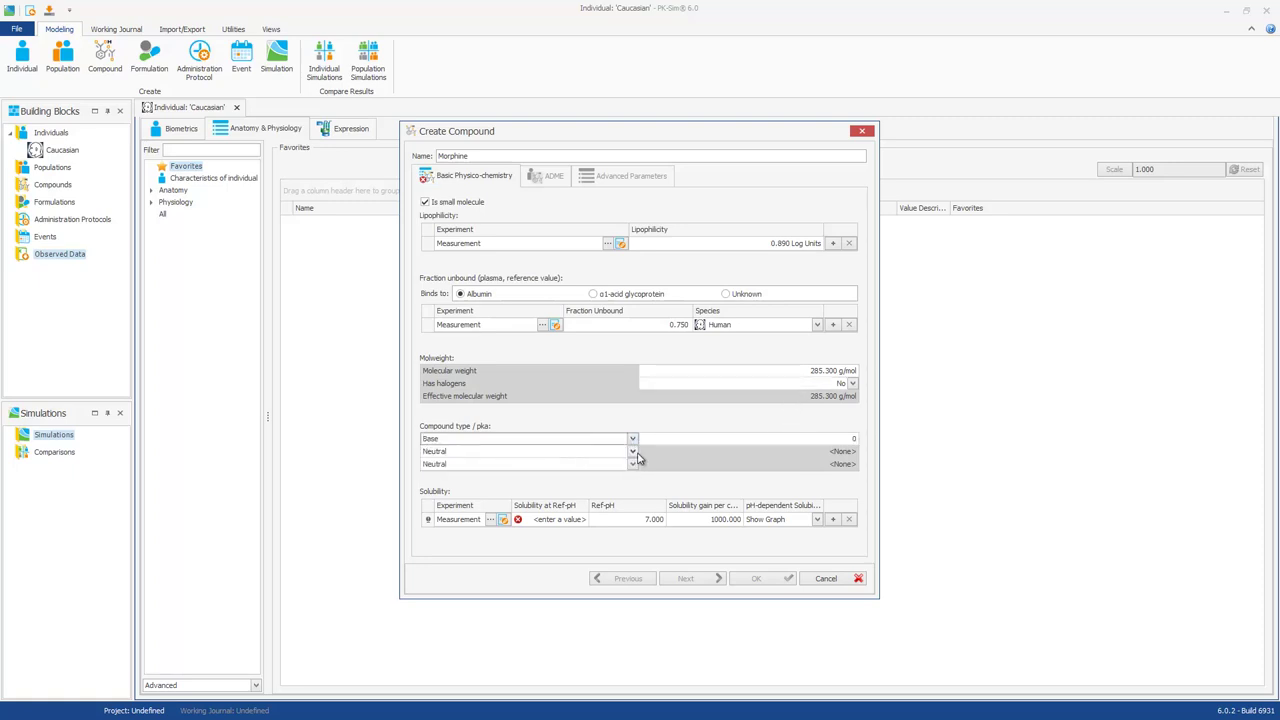
{"action": "left_click", "coordinate": [632, 452]}
{"action": "left_click", "coordinate": [586, 482]}
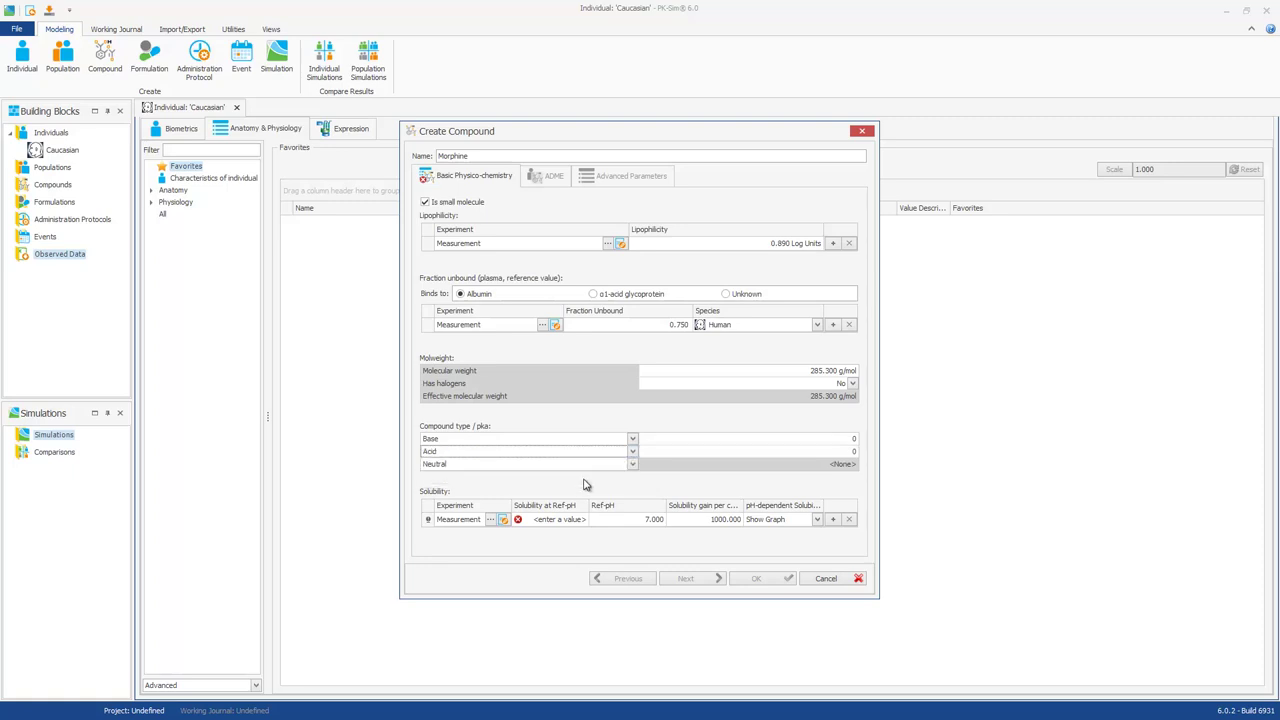
{"action": "left_click", "coordinate": [779, 438]}
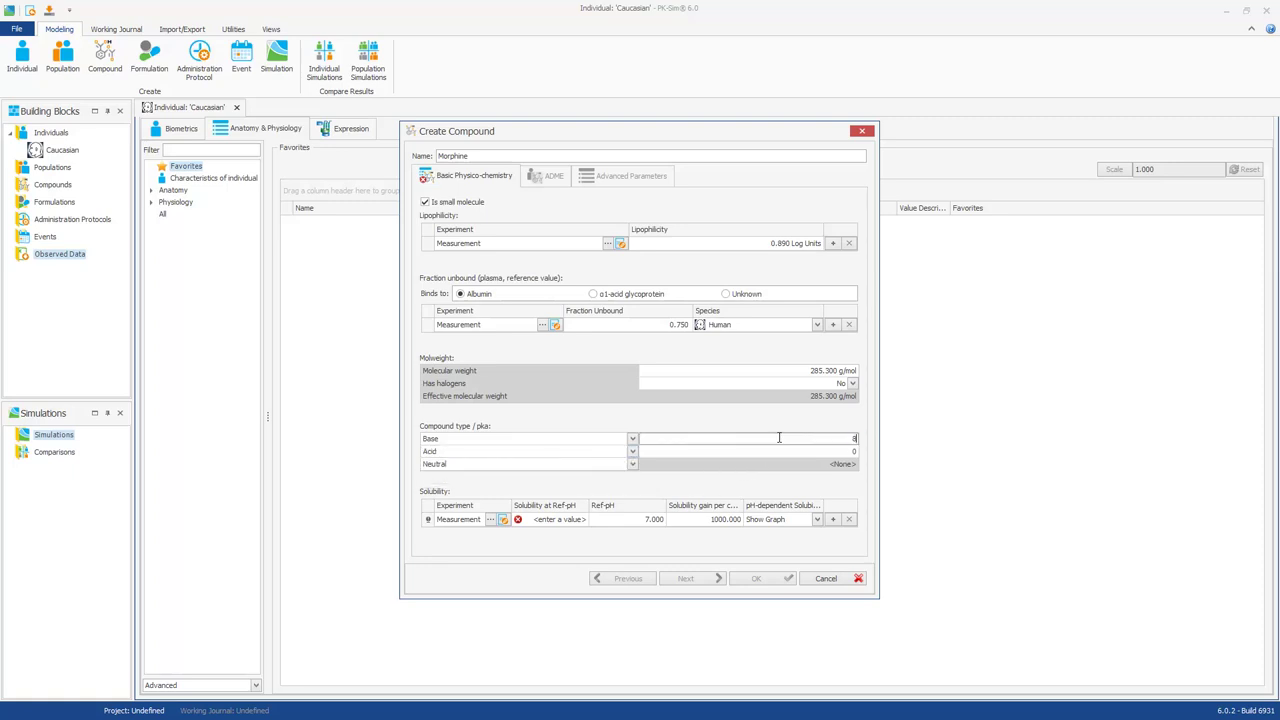
{"action": "key", "text": "Return"}
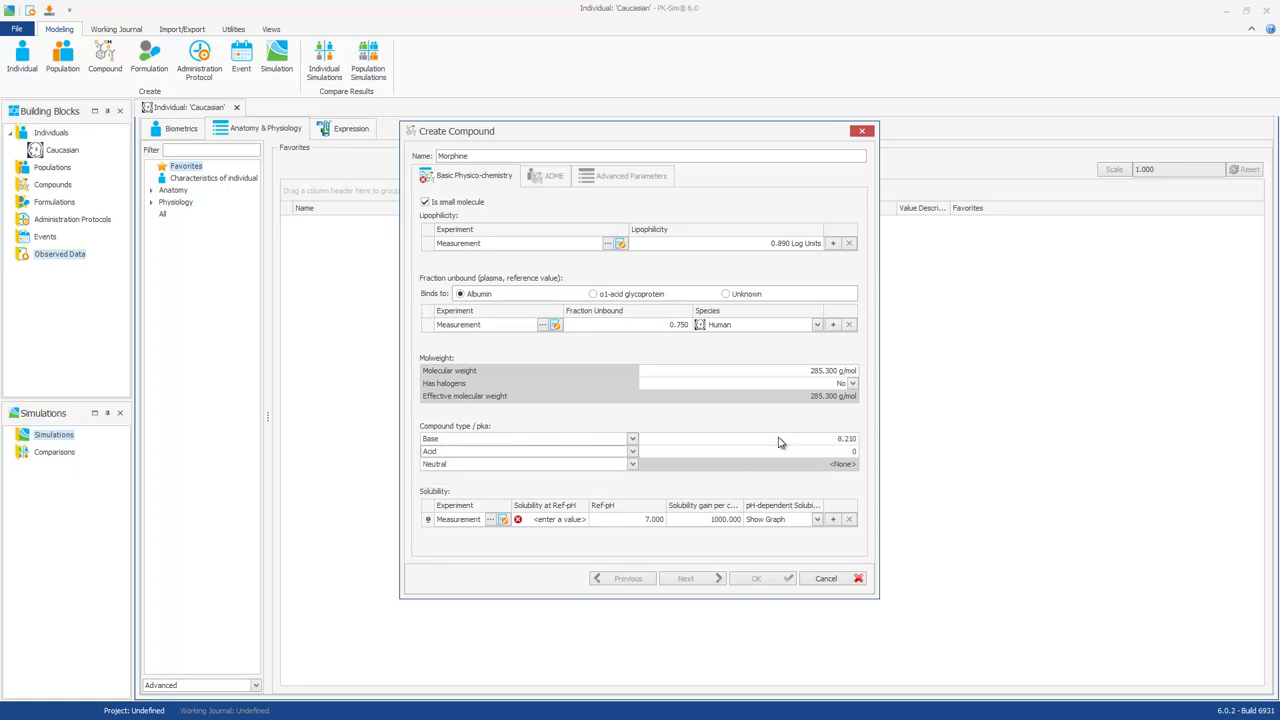
{"action": "left_click", "coordinate": [783, 451]}
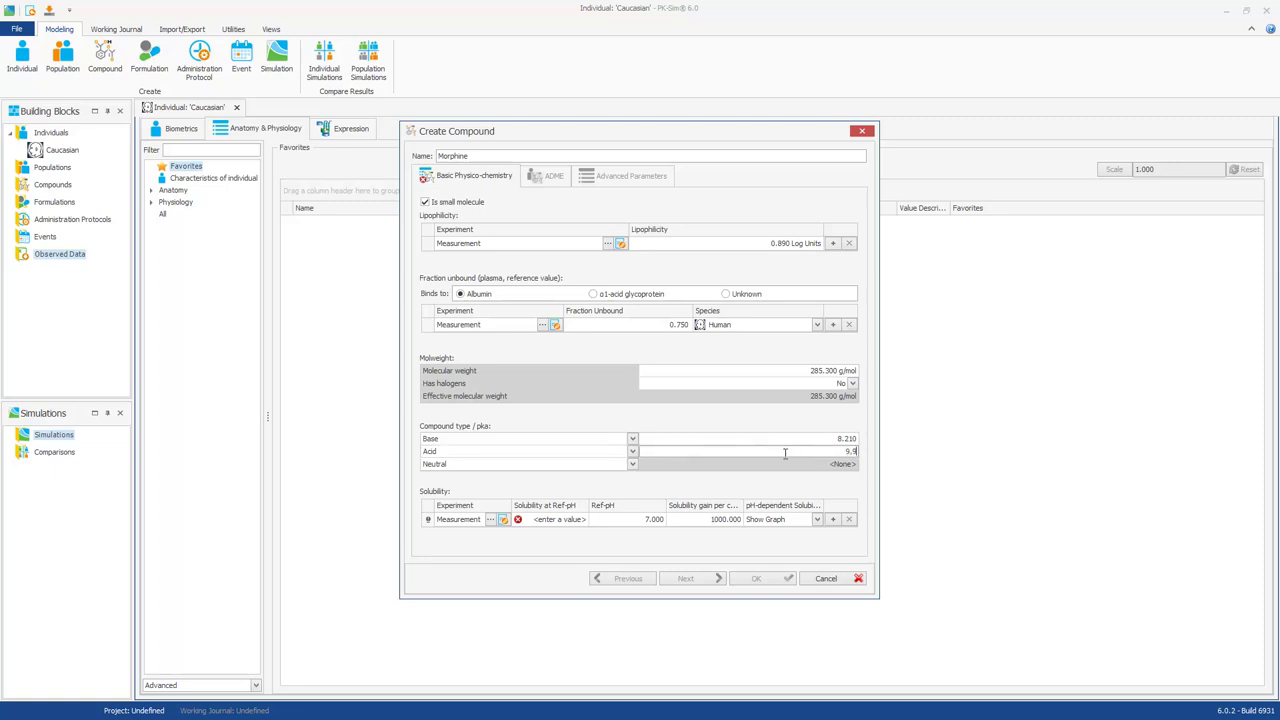
Step: Set the solubility at reference pH to 9999 mg/l and continue to the compound's ADME properties
{"action": "left_click", "coordinate": [567, 520]}
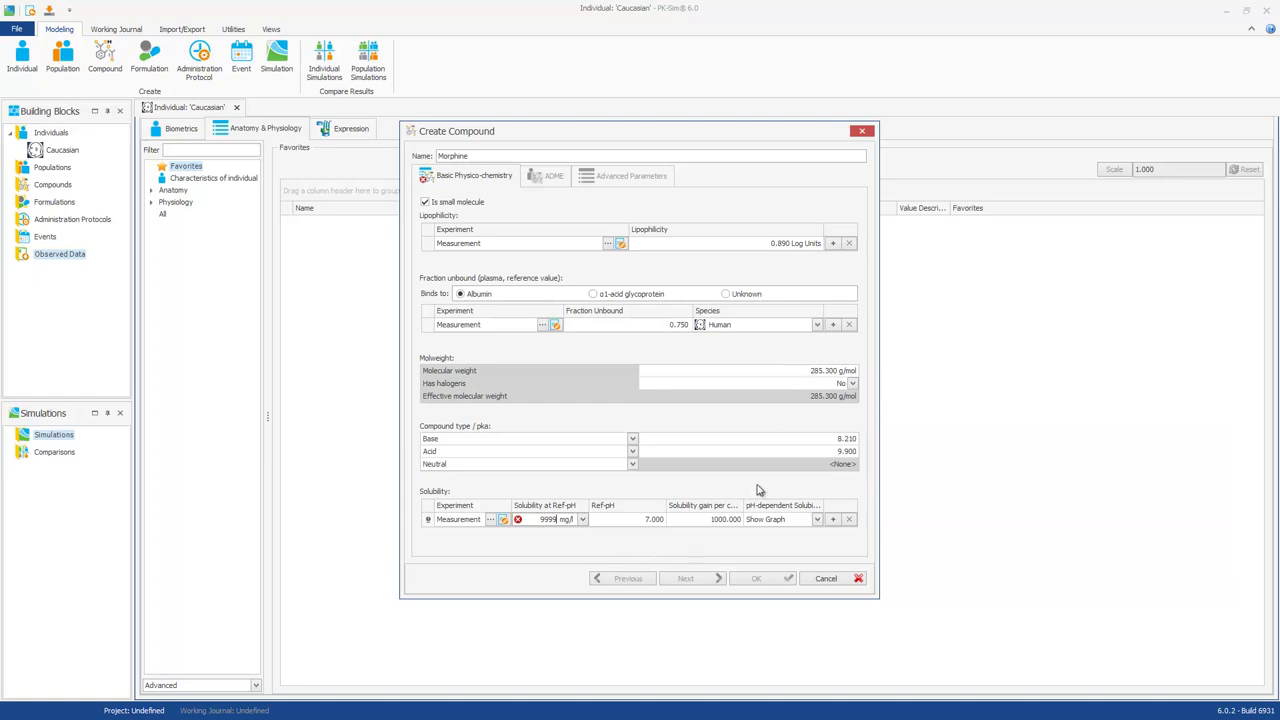
{"action": "key", "text": "Tab"}
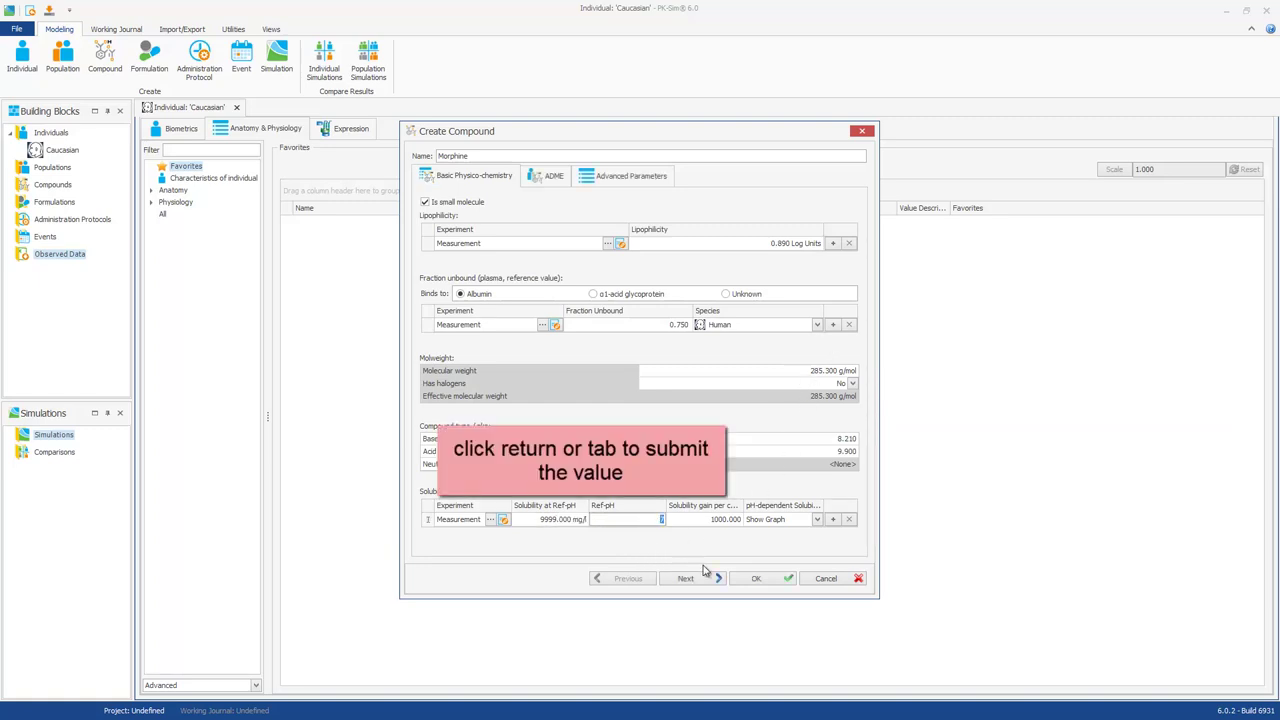
{"action": "left_click", "coordinate": [686, 580]}
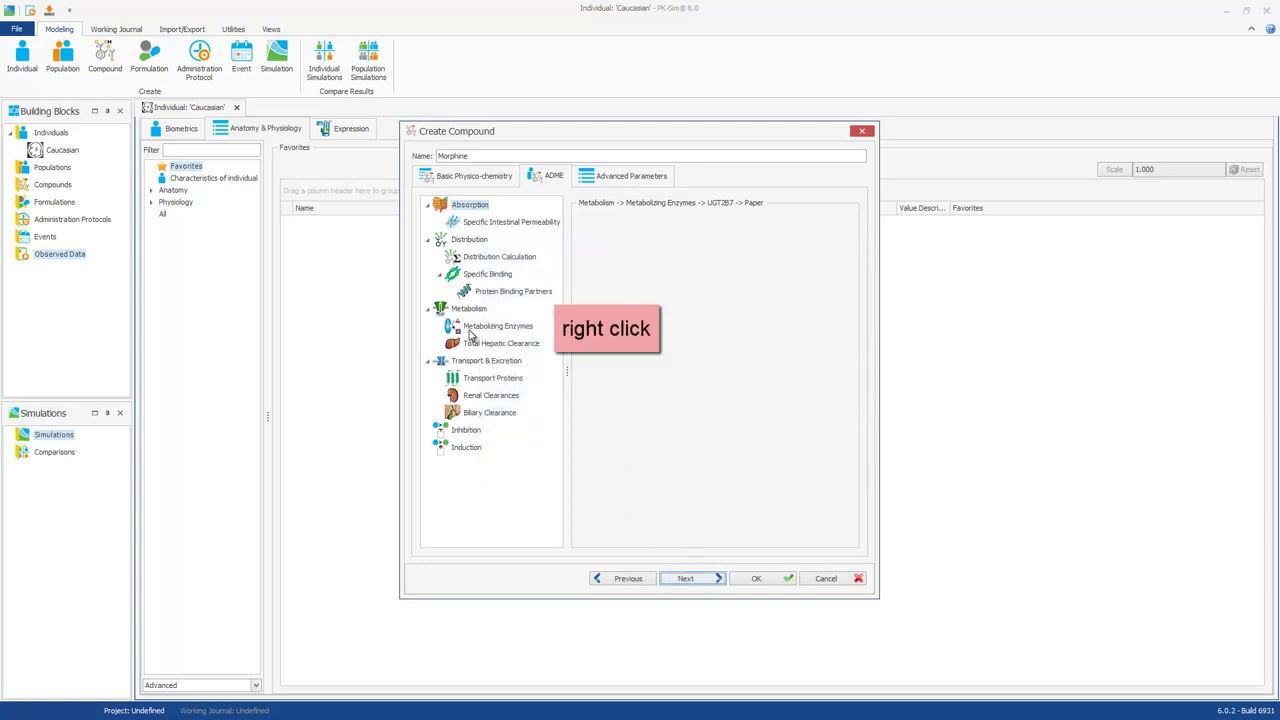
Step: Add a metabolizing enzyme process for UGT2B7 to Morphine, with Paper as its data source
{"action": "right_click", "coordinate": [471, 333]}
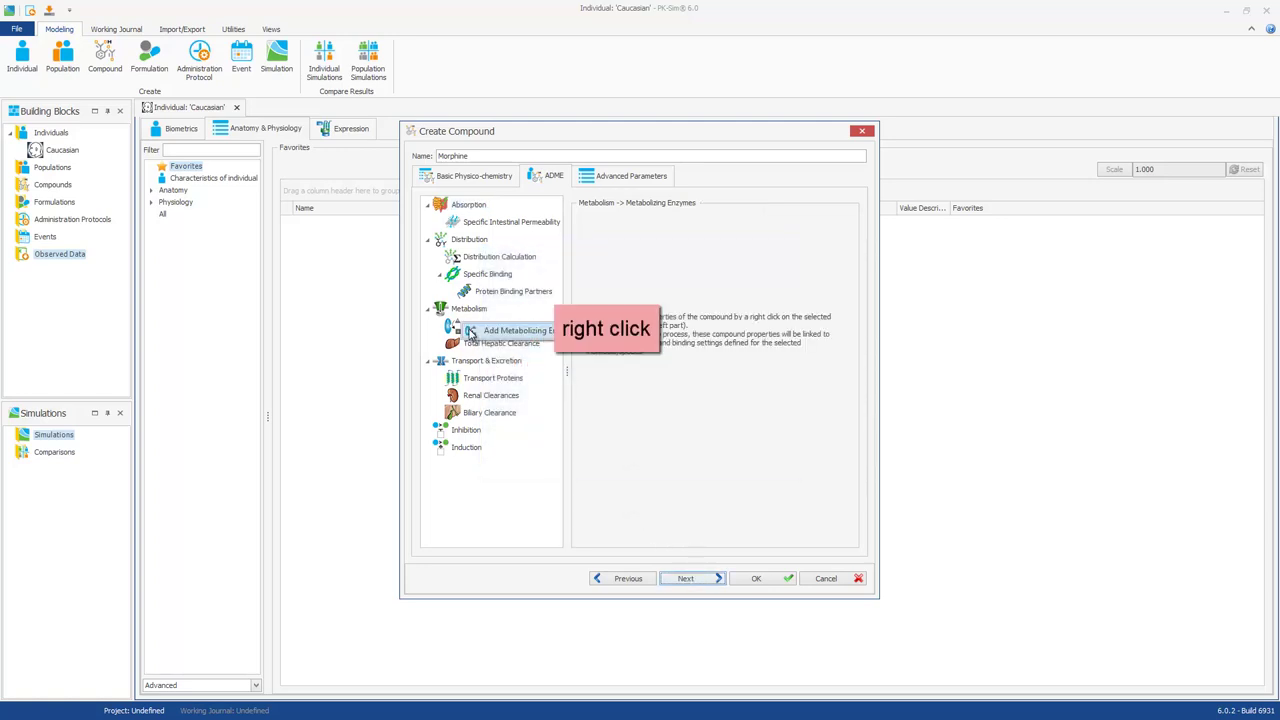
{"action": "left_click", "coordinate": [538, 333]}
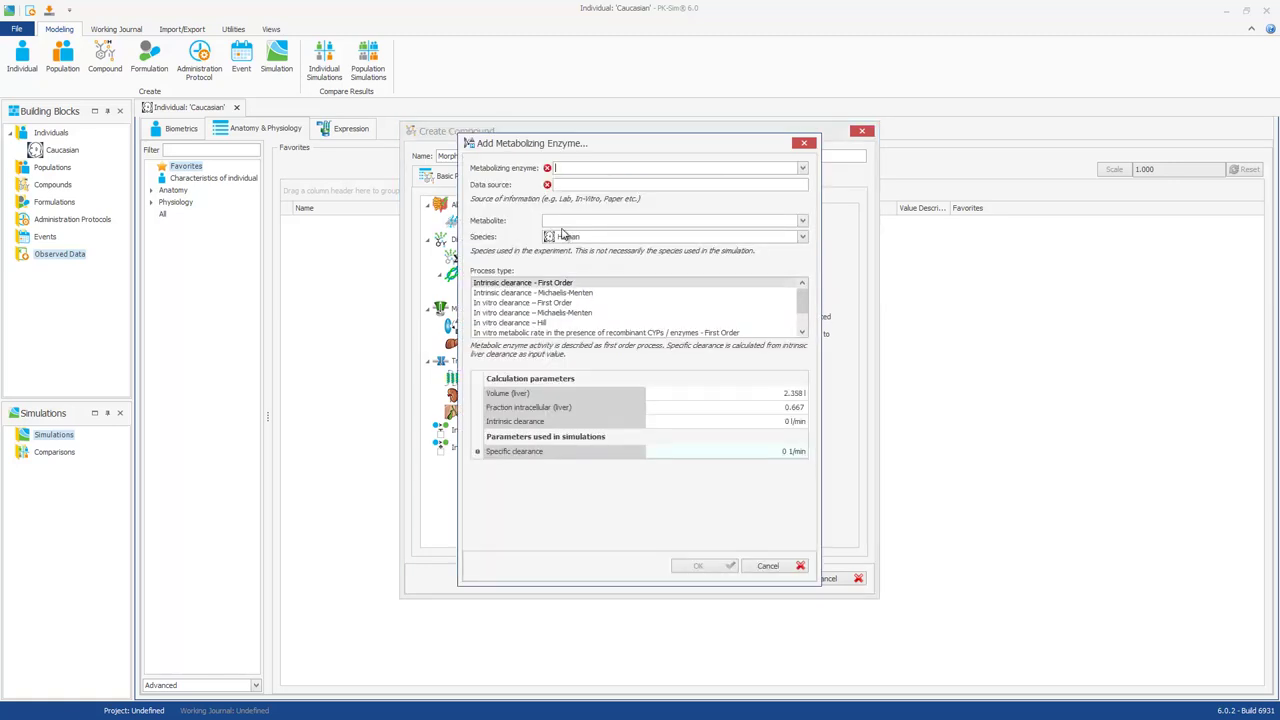
{"action": "left_click", "coordinate": [801, 168]}
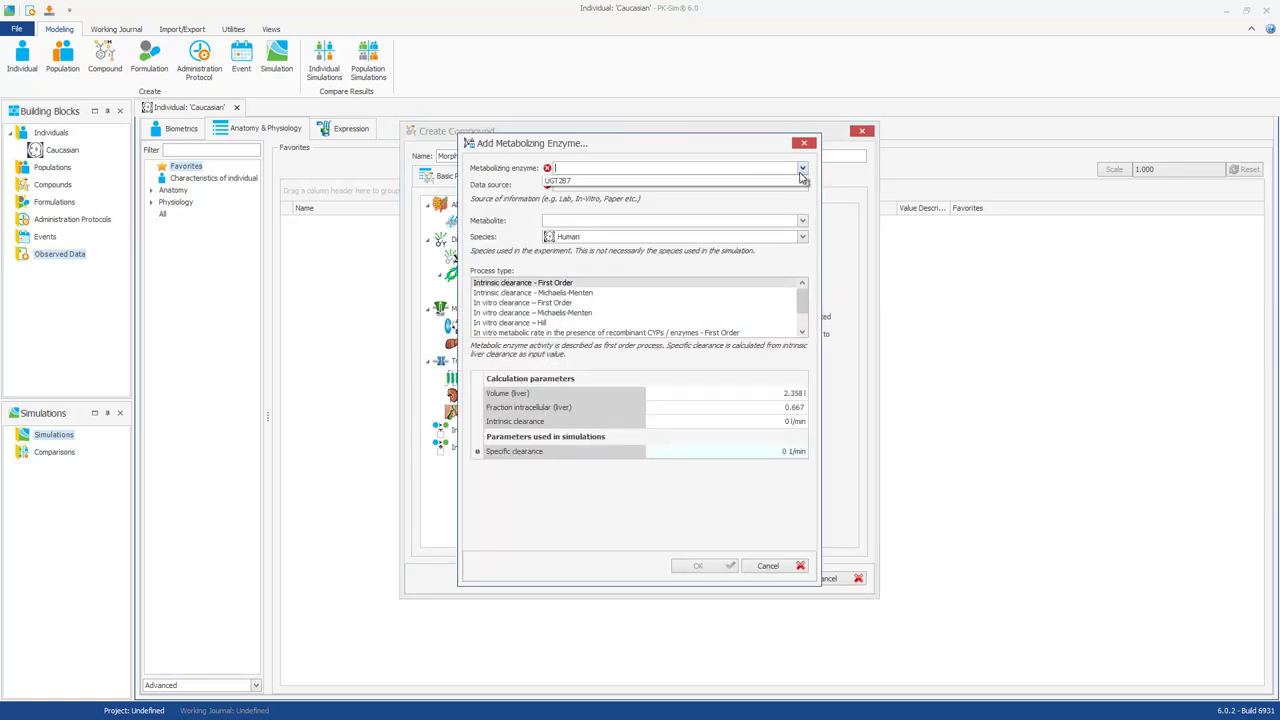
{"action": "left_click", "coordinate": [620, 182]}
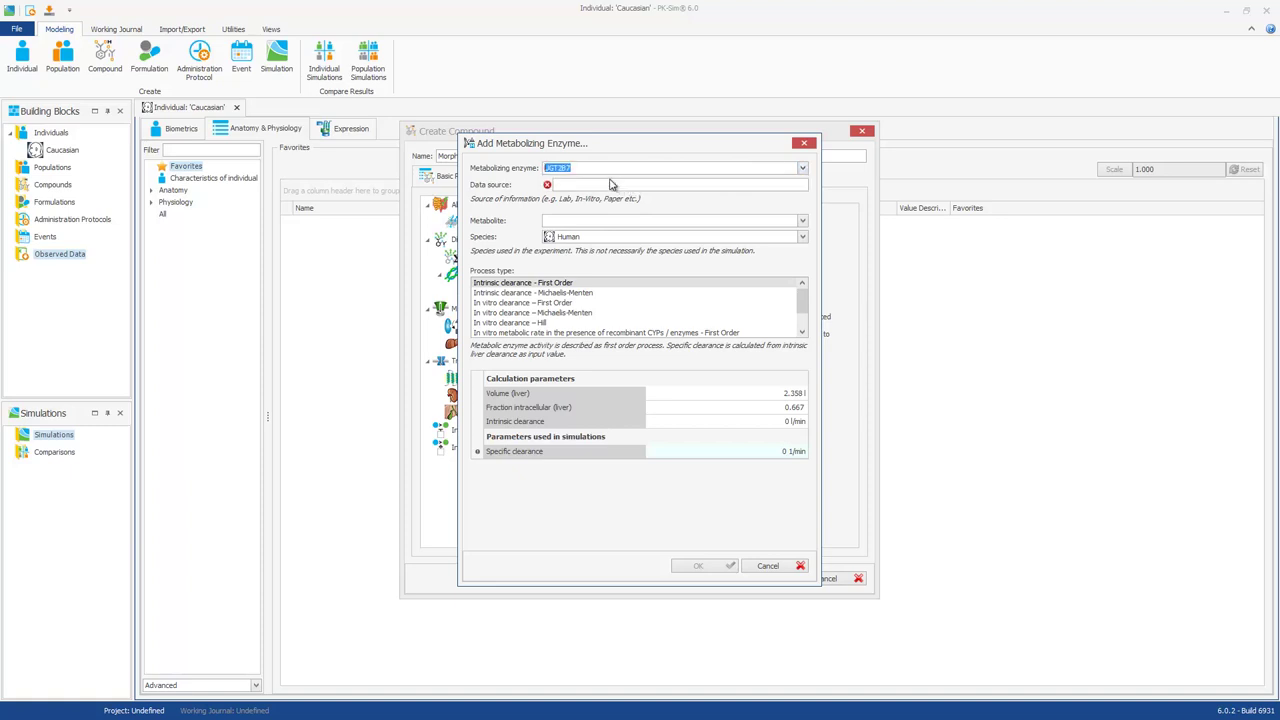
{"action": "left_click", "coordinate": [604, 184]}
{"action": "type", "text": "PApe"}
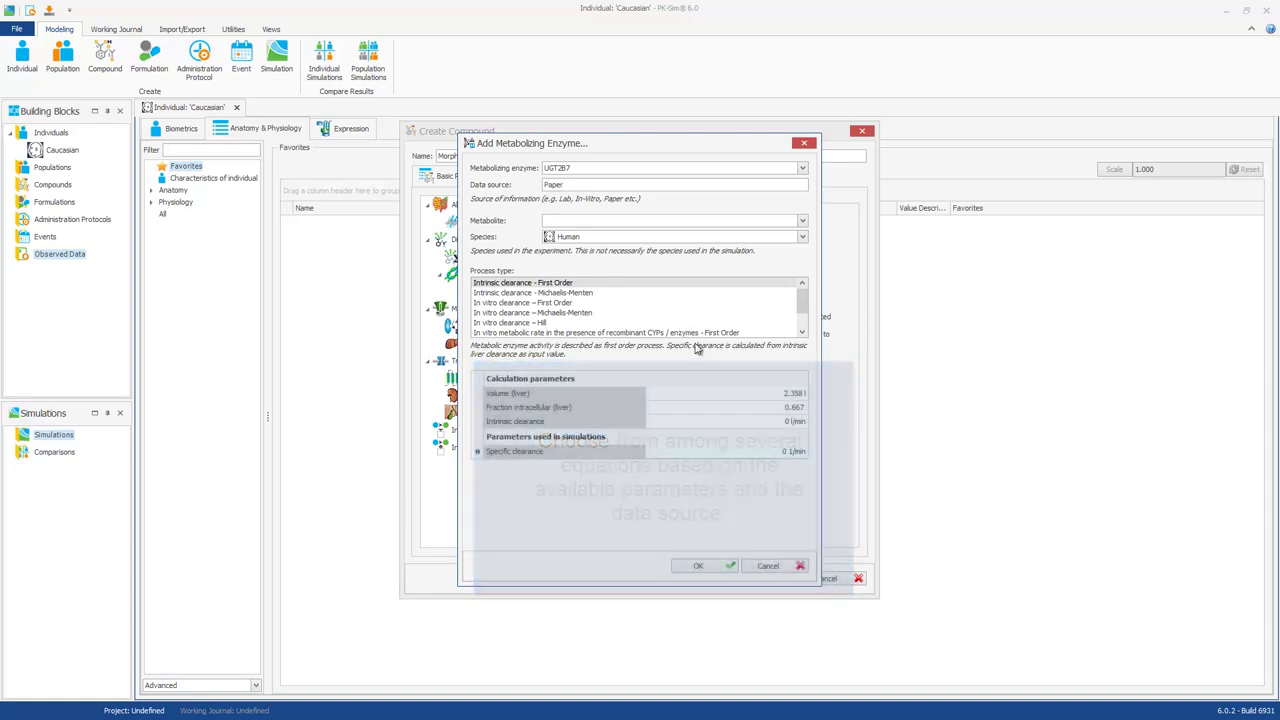
Step: Set the process's intrinsic clearance to 3 l/min and finish creating the Morphine compound
{"action": "left_click", "coordinate": [731, 428]}
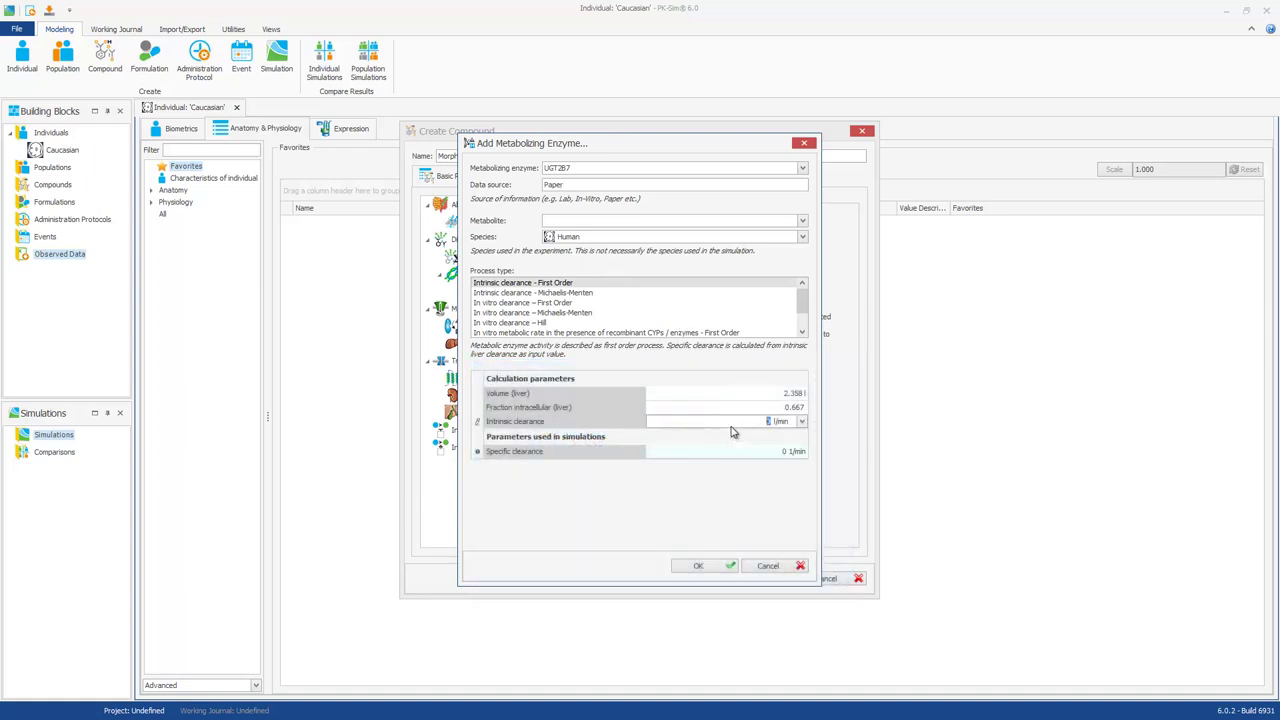
{"action": "type", "text": "3"}
{"action": "key", "text": "Return"}
{"action": "left_click", "coordinate": [699, 567]}
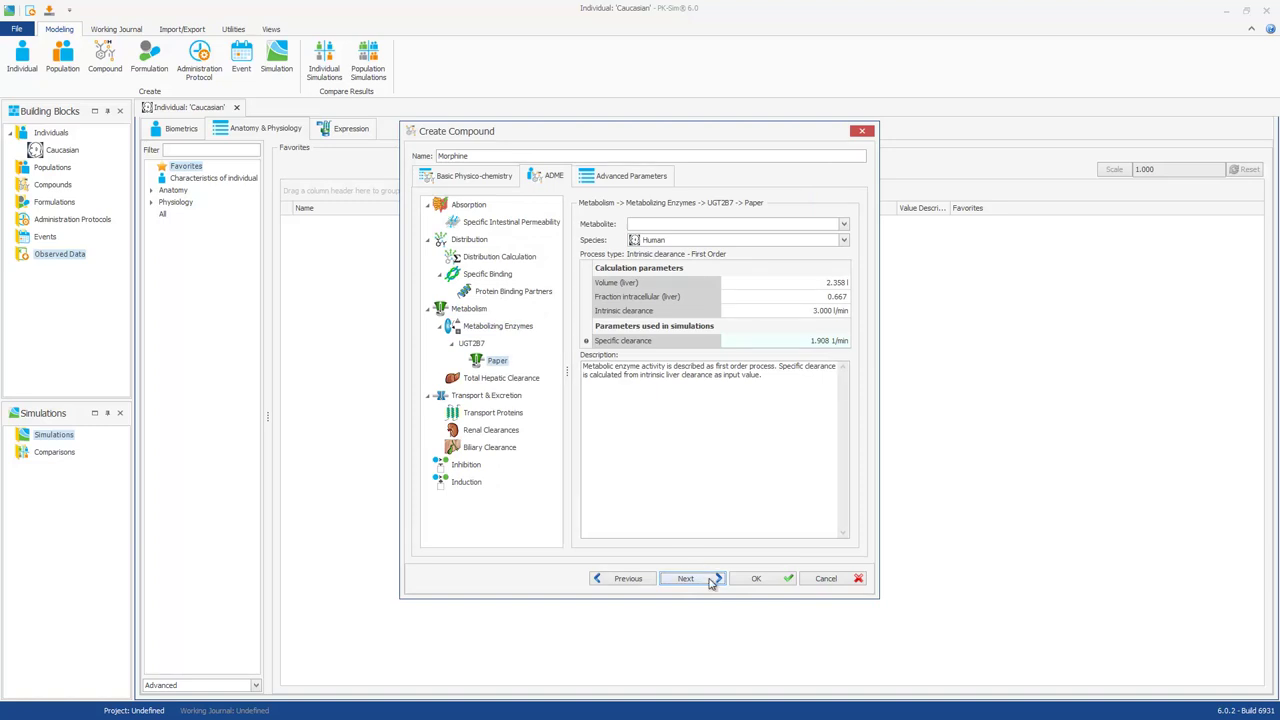
{"action": "left_click", "coordinate": [757, 580]}
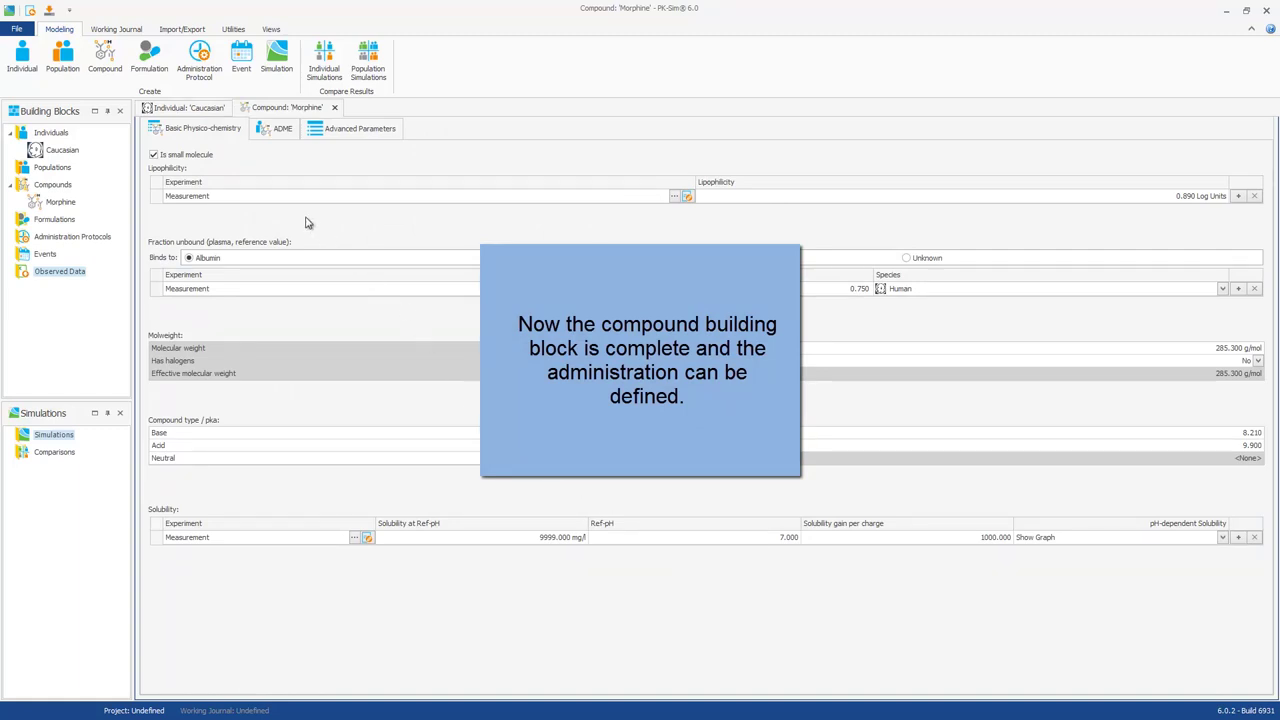
Step: Create a simple administration protocol named Infusion with Intravenous Infusion as its administration type
{"action": "left_click", "coordinate": [200, 68]}
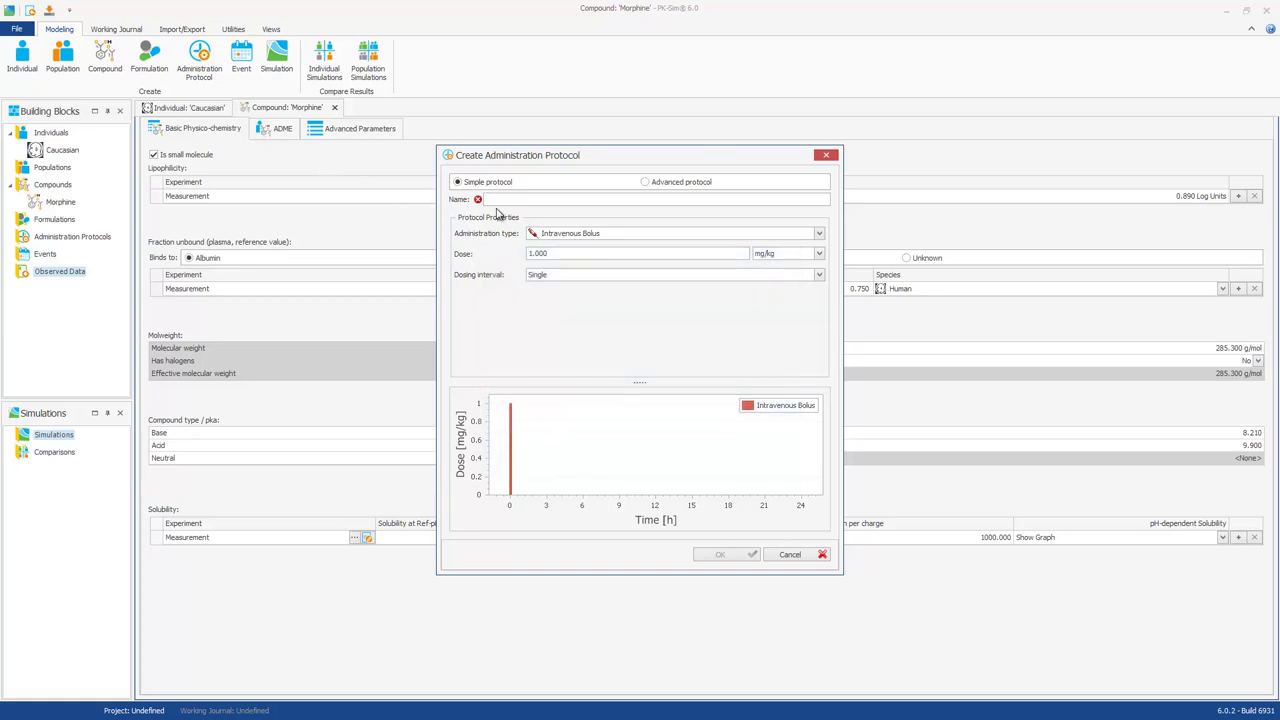
{"action": "type", "text": "usion"}
{"action": "left_click", "coordinate": [621, 237]}
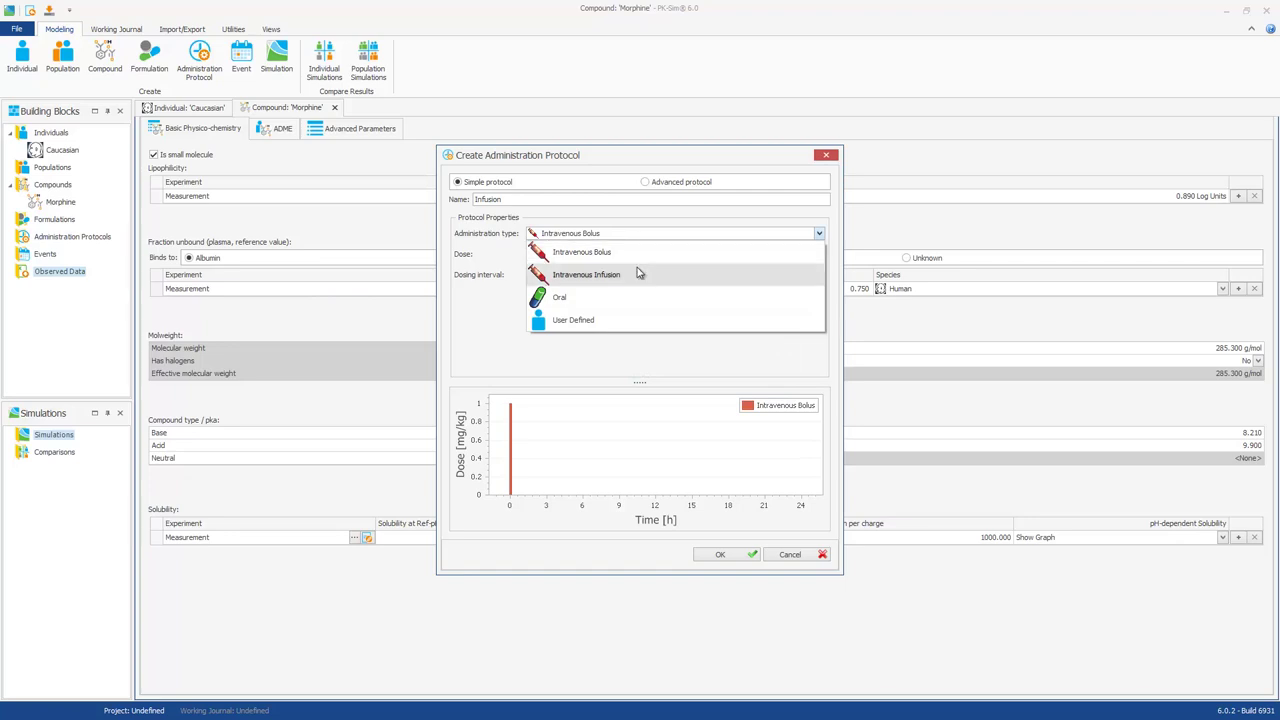
{"action": "left_click", "coordinate": [640, 276]}
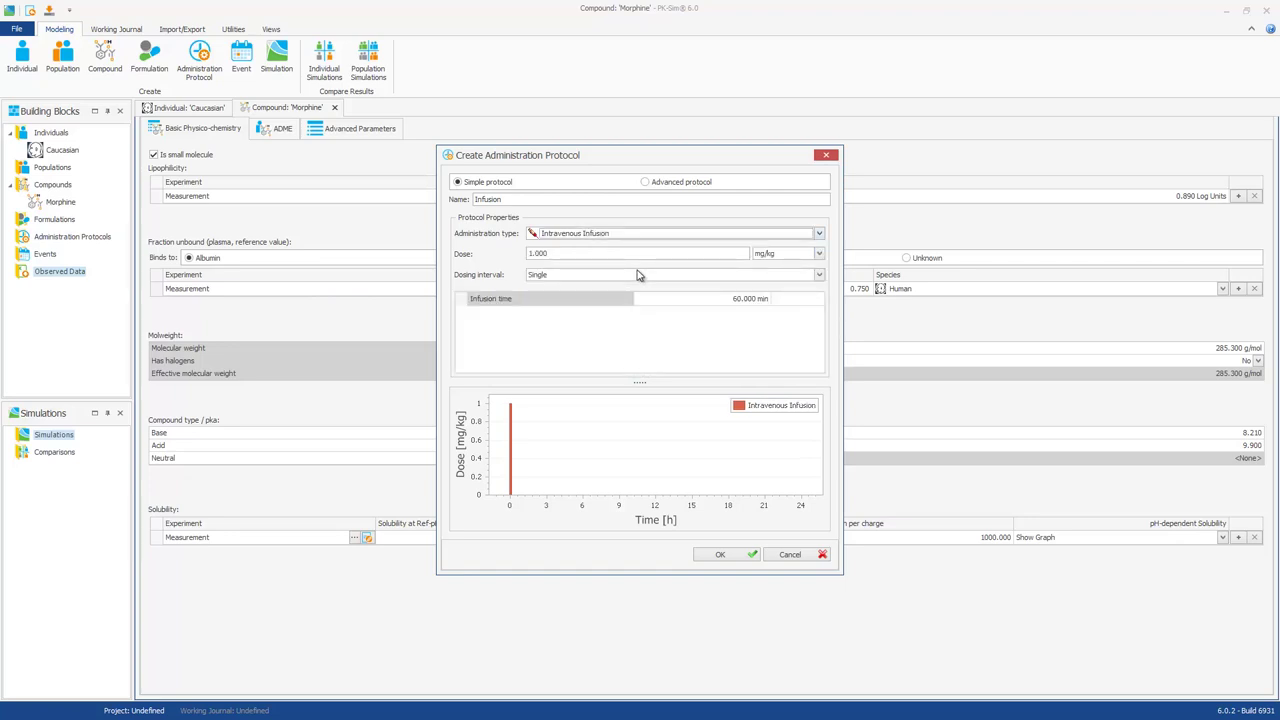
Step: Set the protocol's dose to 7.4 mg and its infusion time to 10 min, and finish creating it
{"action": "left_click", "coordinate": [588, 253]}
{"action": "key", "text": "BackSpace"}
{"action": "type", "text": "7,4"}
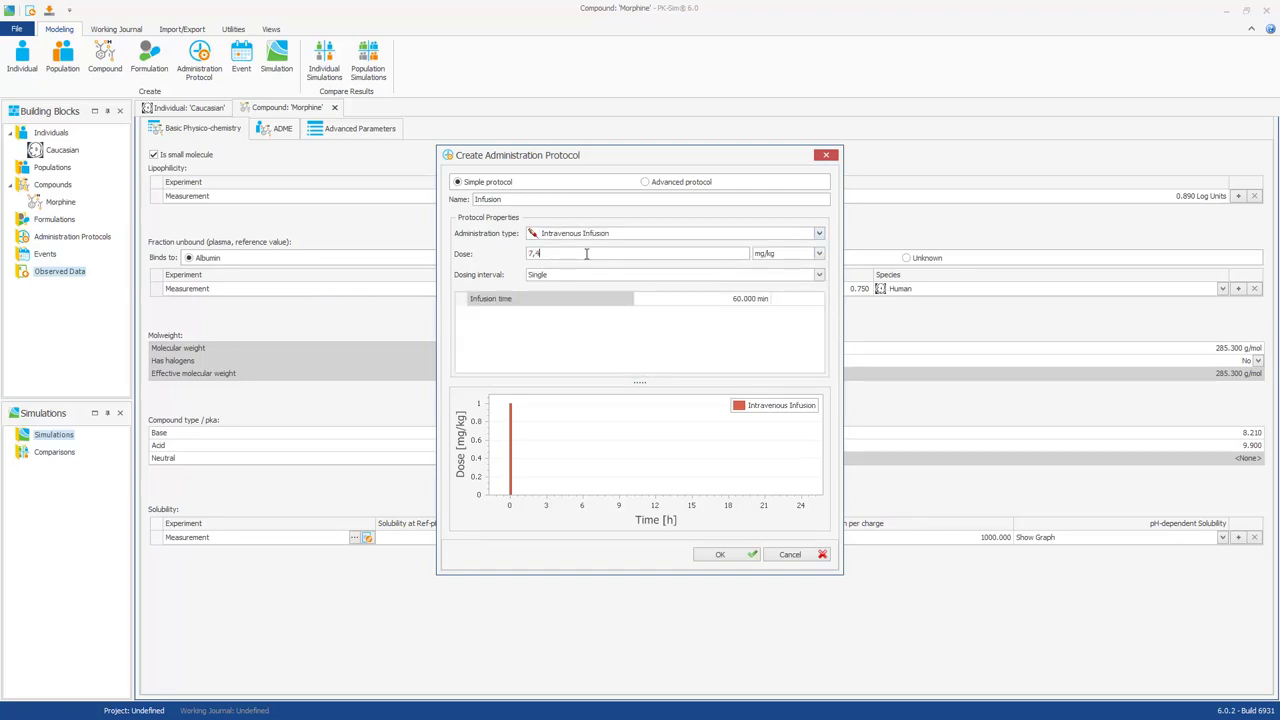
{"action": "left_click", "coordinate": [818, 253]}
{"action": "left_click", "coordinate": [807, 266]}
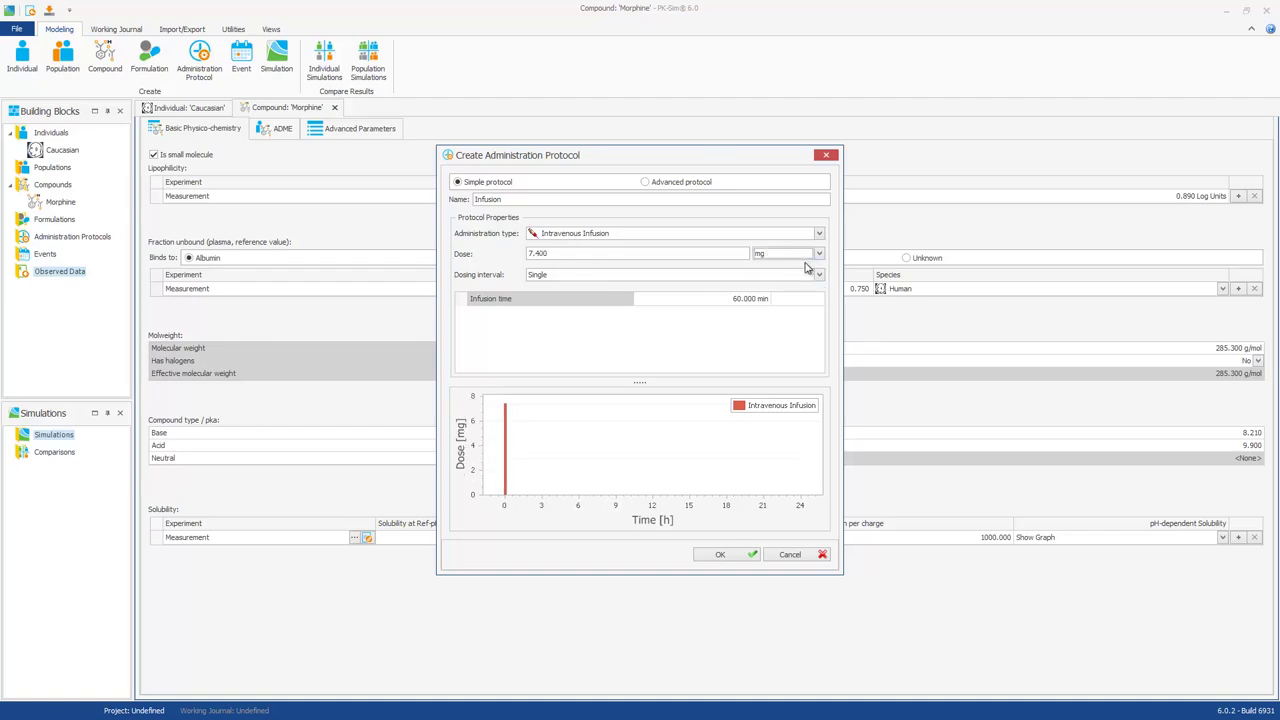
{"action": "left_click", "coordinate": [726, 298]}
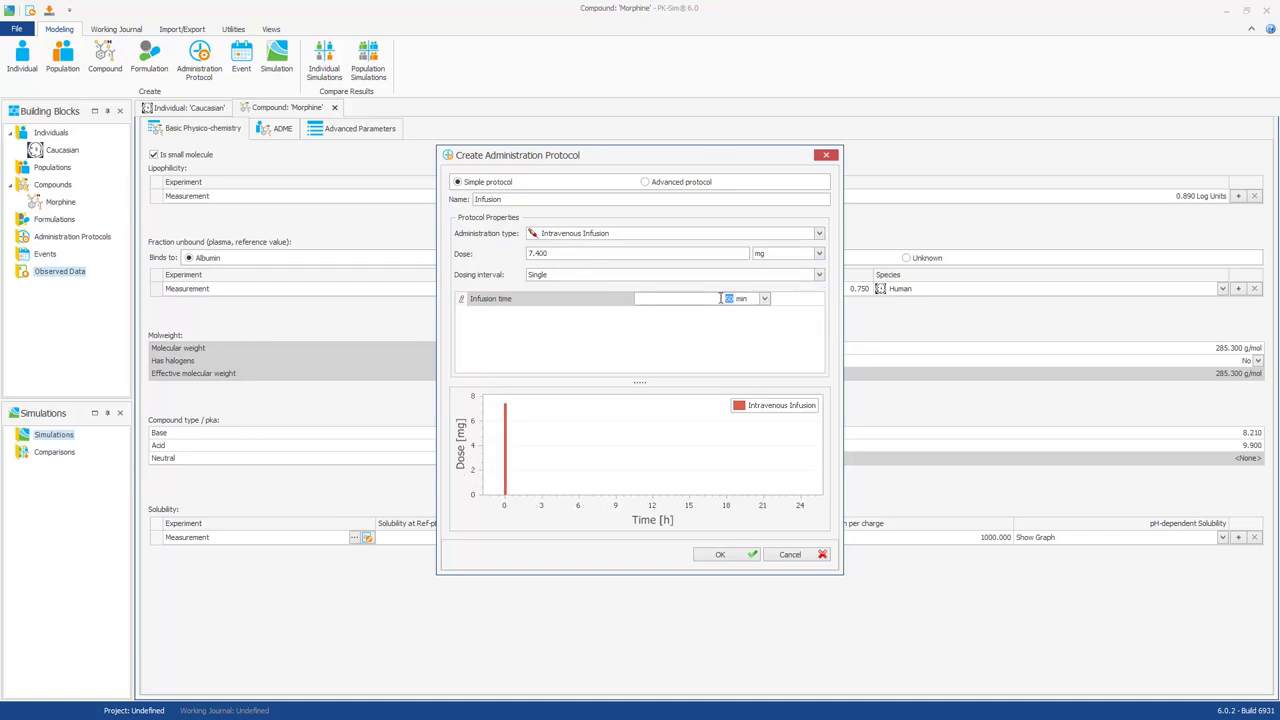
{"action": "type", "text": "10"}
{"action": "key", "text": "Tab"}
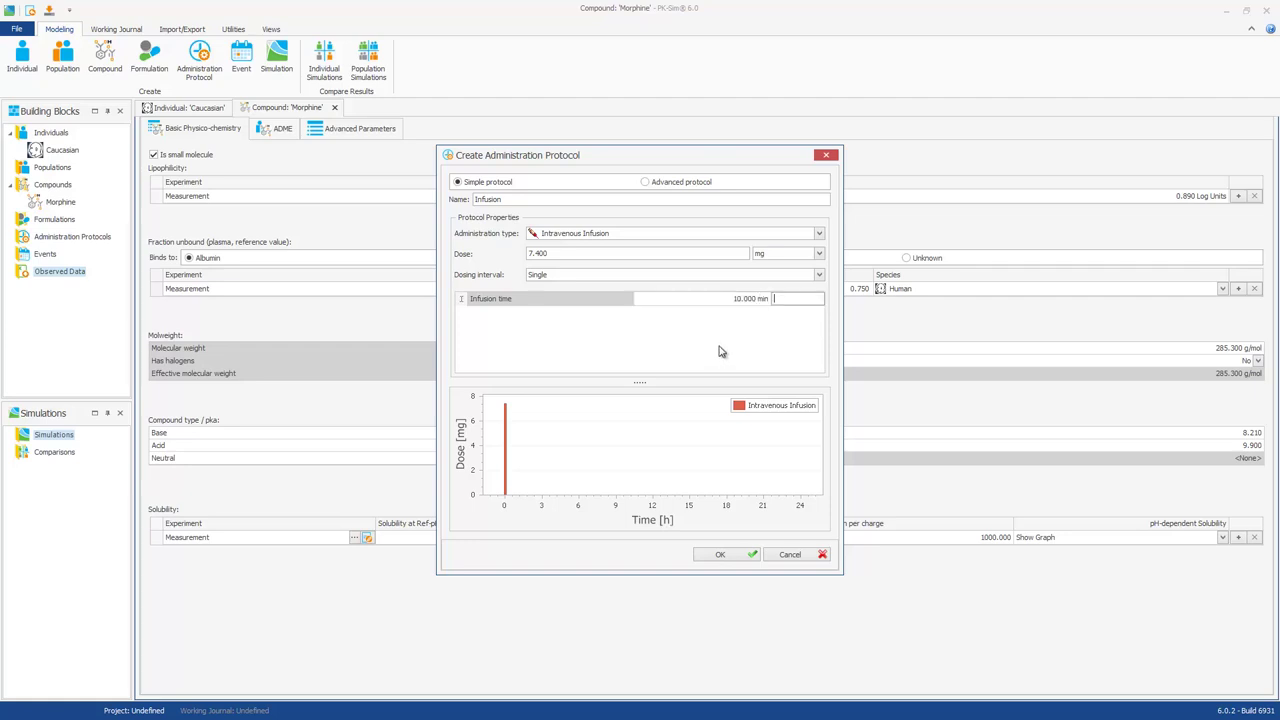
{"action": "left_click", "coordinate": [726, 555]}
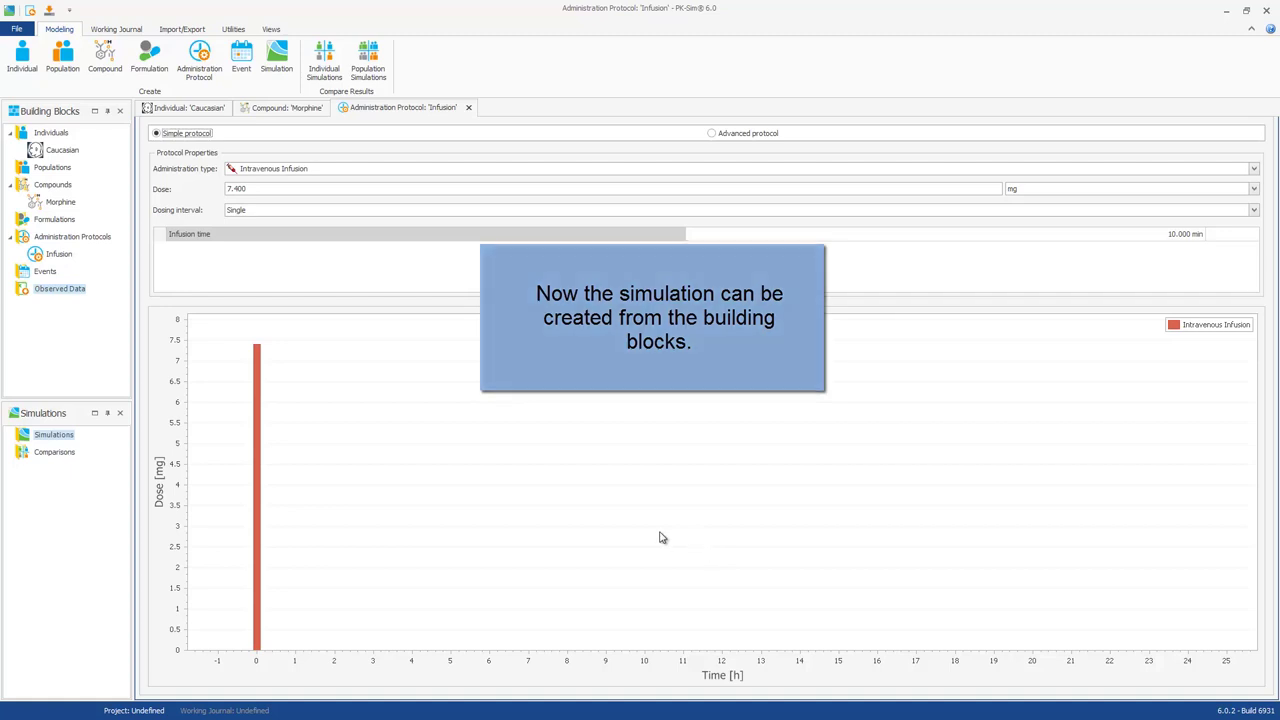
Step: Start a simulation named Caucasian Morphine for the Caucasian individual and Morphine, using the standard model for small molecules
{"action": "left_click", "coordinate": [276, 62]}
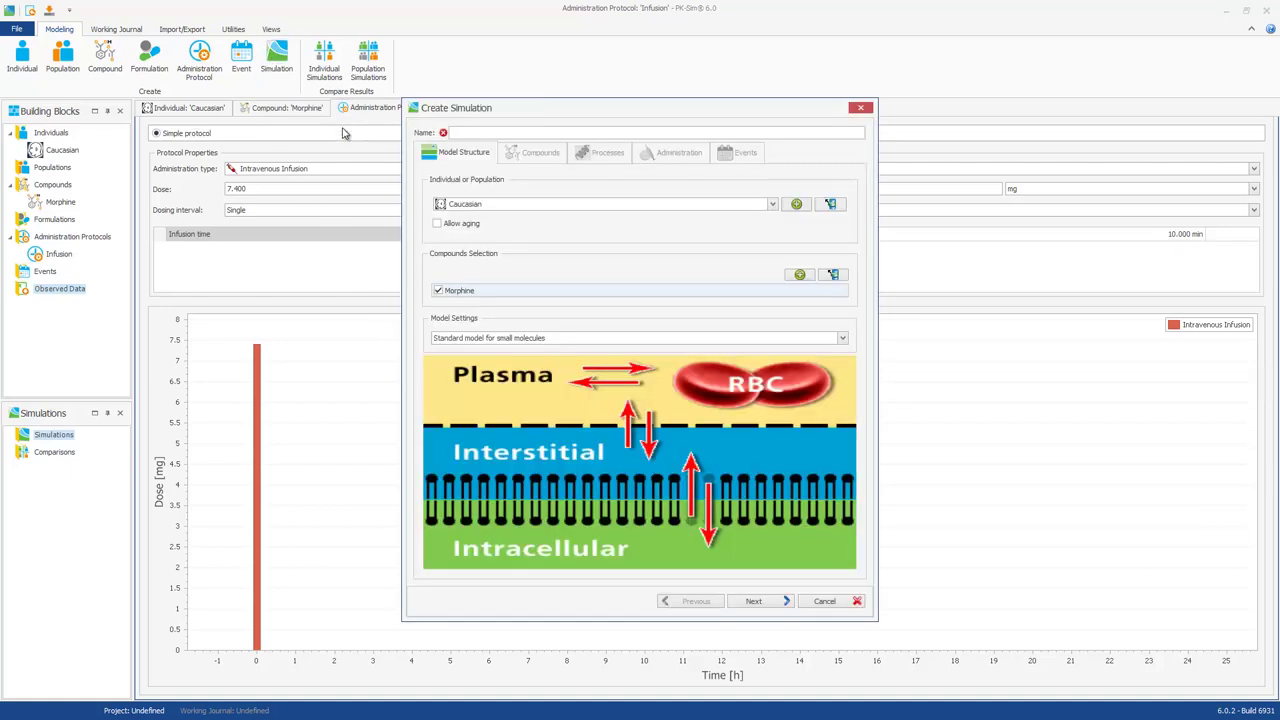
{"action": "type", "text": "Caucasian Morphine"}
{"action": "left_click", "coordinate": [843, 338]}
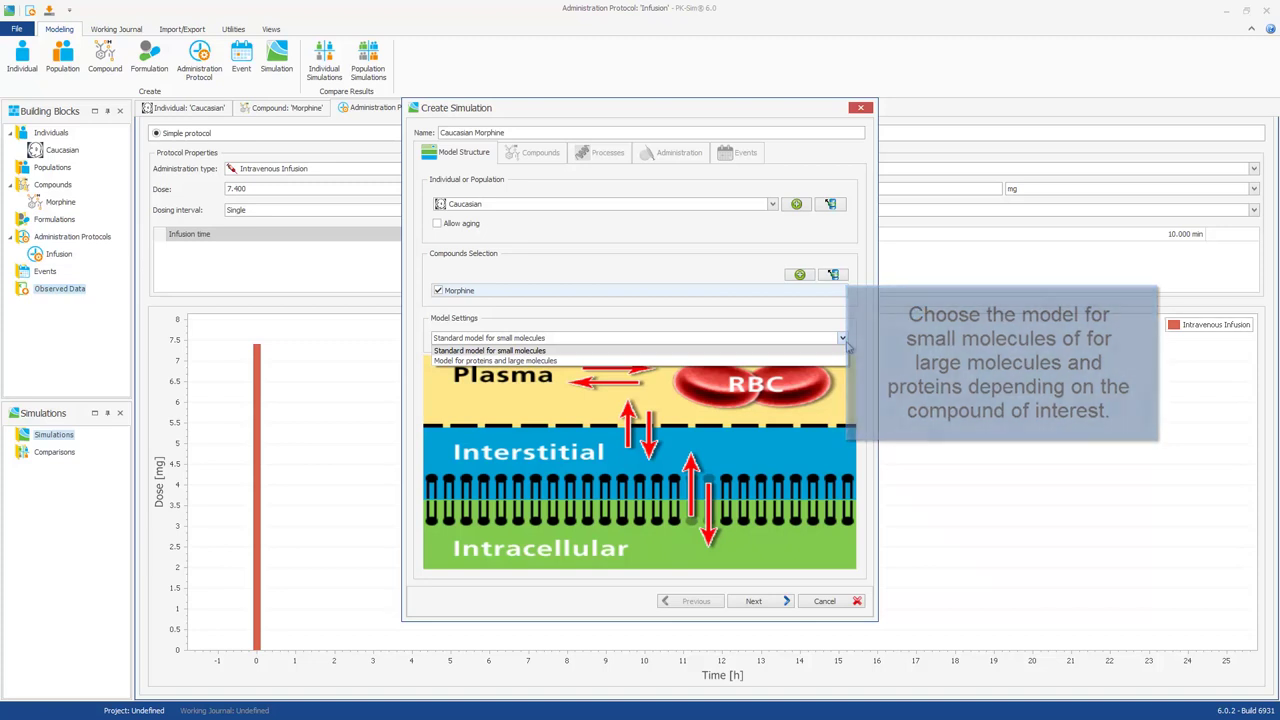
{"action": "left_click", "coordinate": [843, 339]}
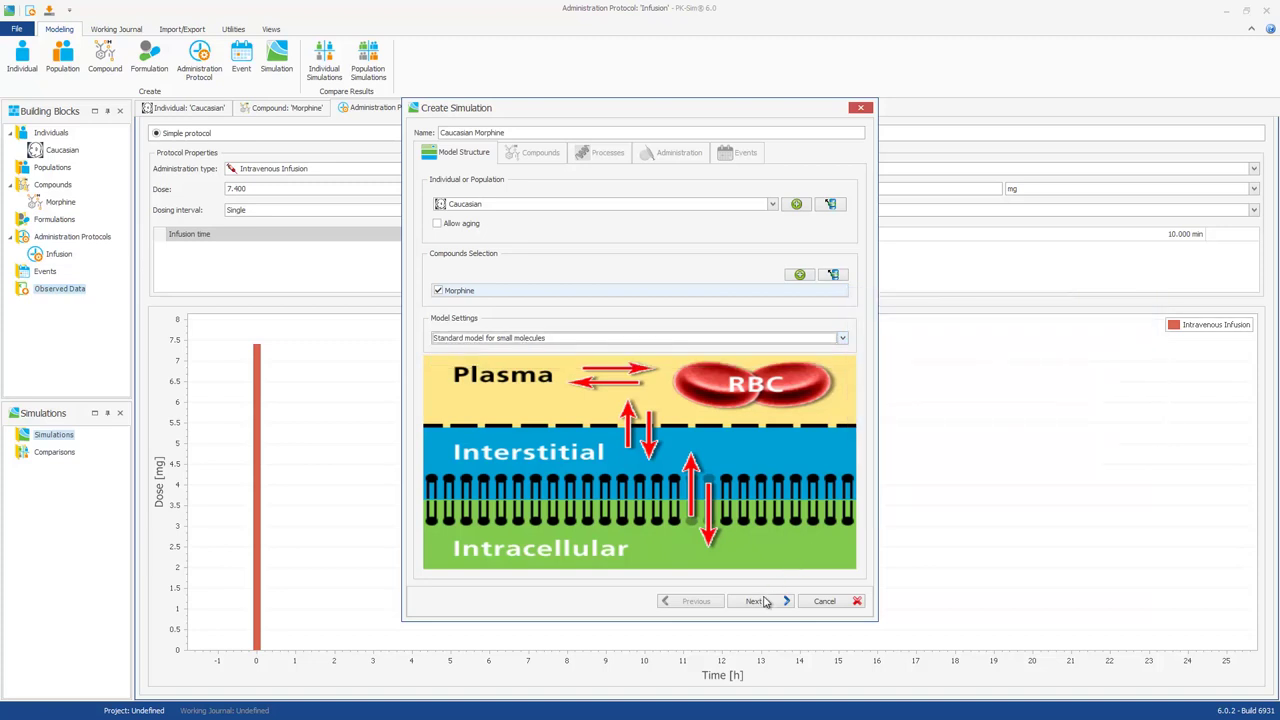
{"action": "left_click", "coordinate": [755, 601]}
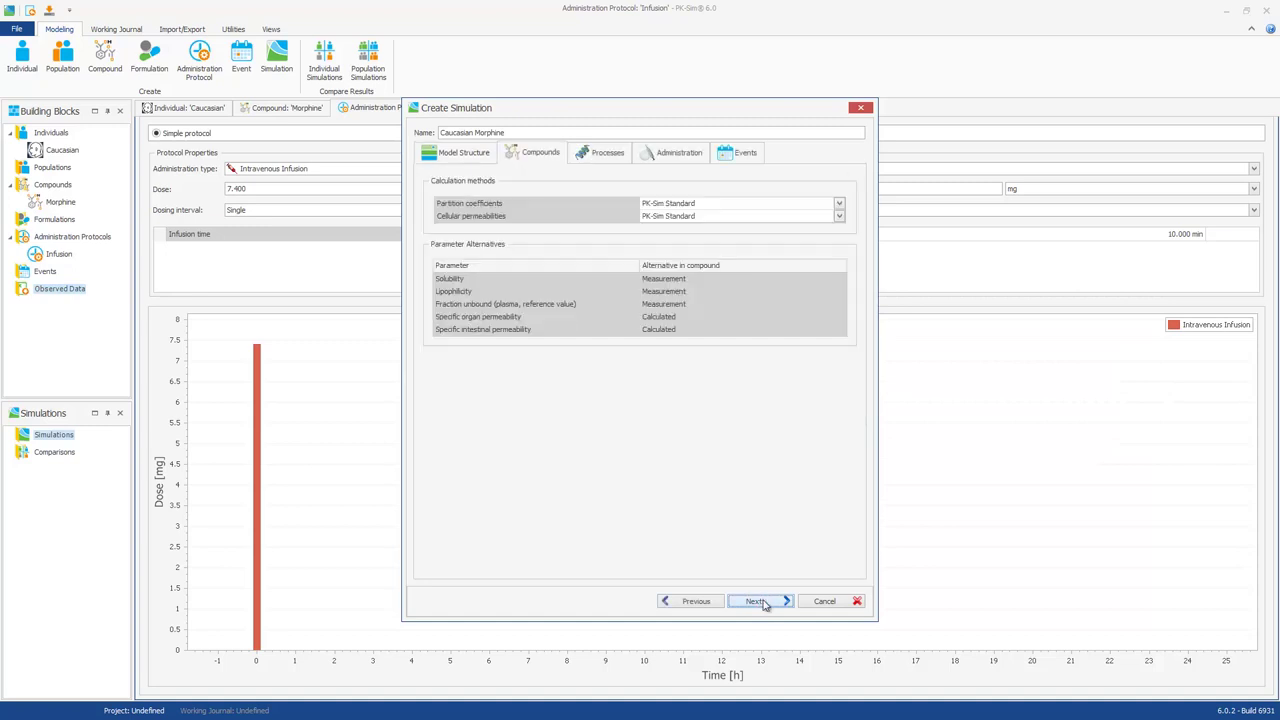
Step: Accept the PK-Sim Standard calculation methods, the UGT2B7-Paper process and the Infusion protocol, and create the simulation without events
{"action": "left_click", "coordinate": [840, 204]}
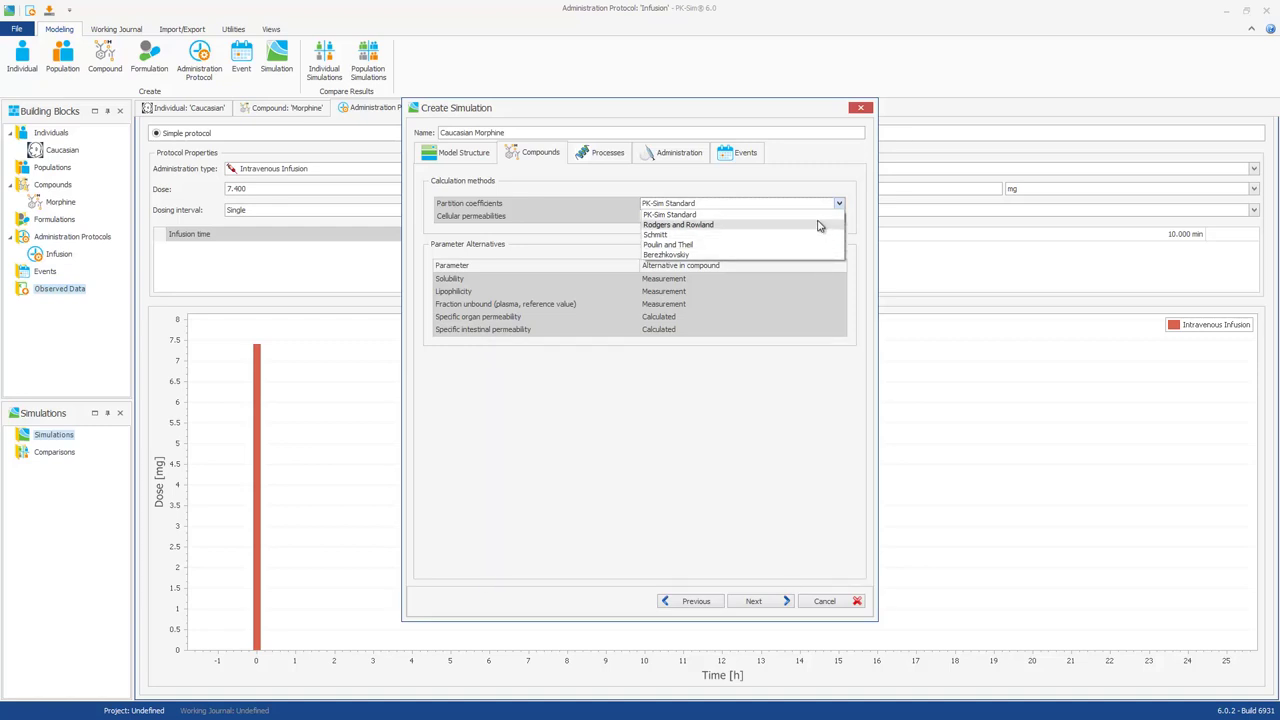
{"action": "key", "text": "Escape"}
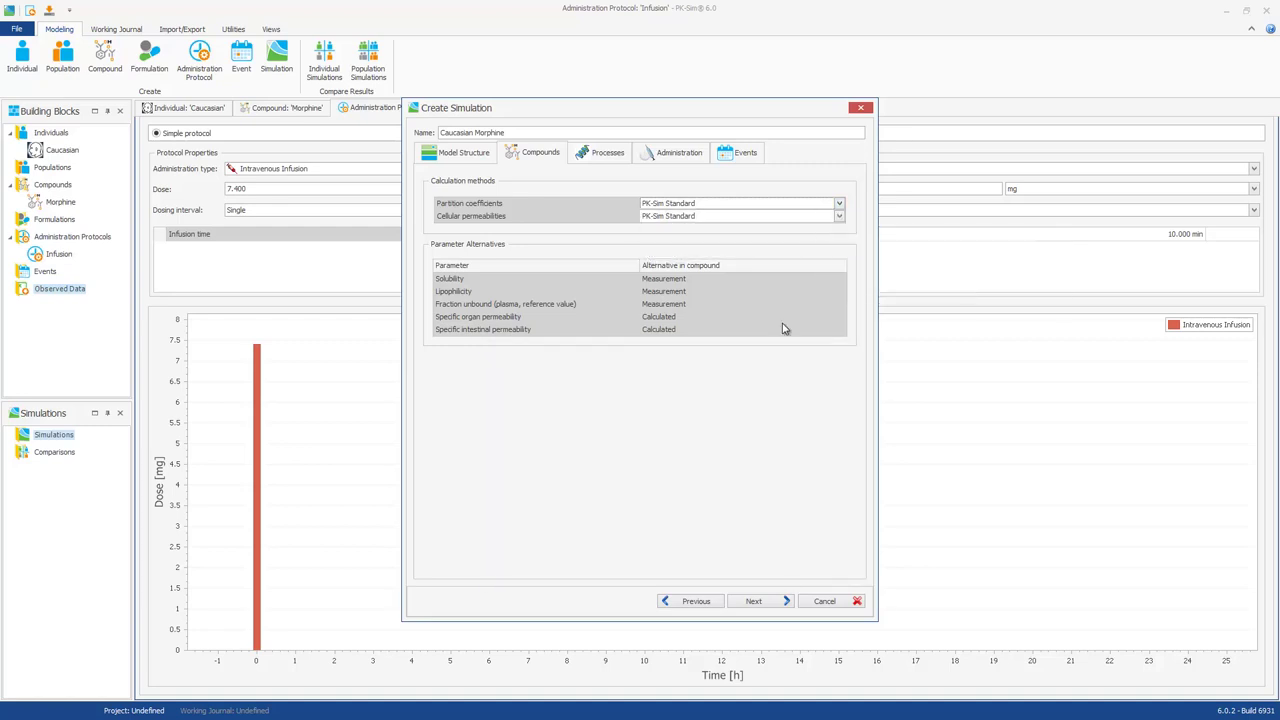
{"action": "left_click", "coordinate": [756, 603]}
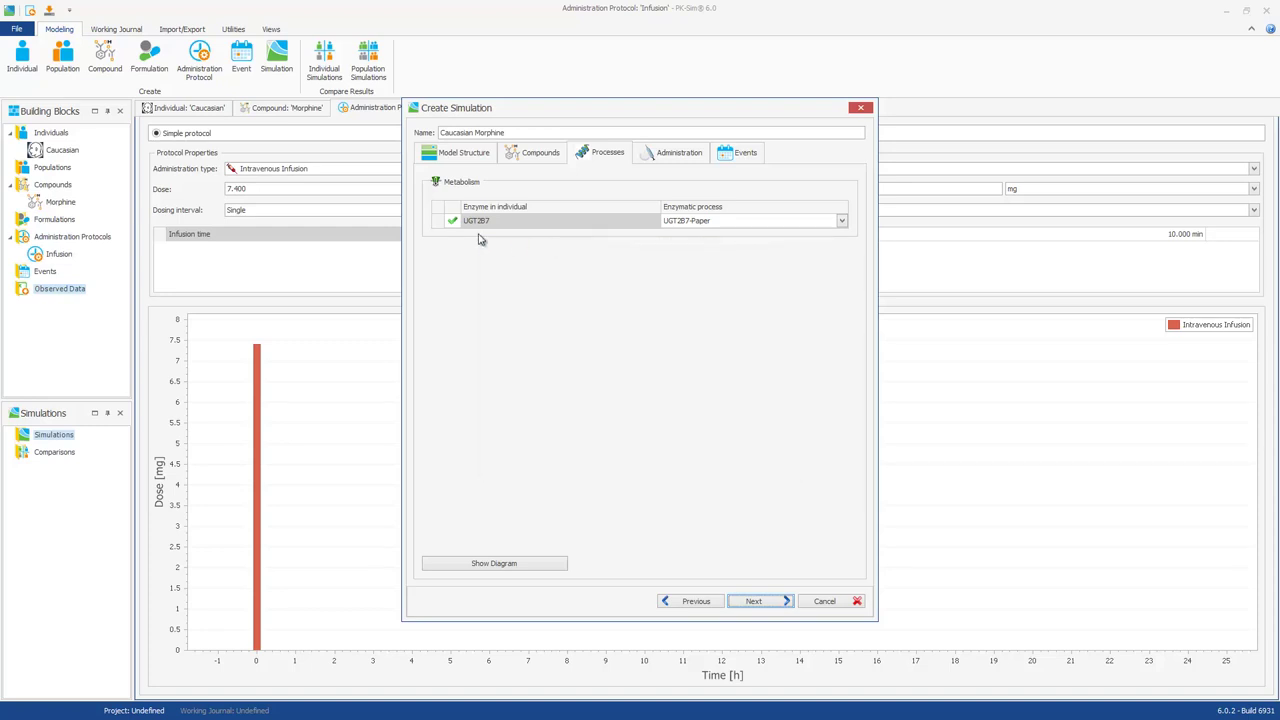
{"action": "left_click", "coordinate": [756, 606]}
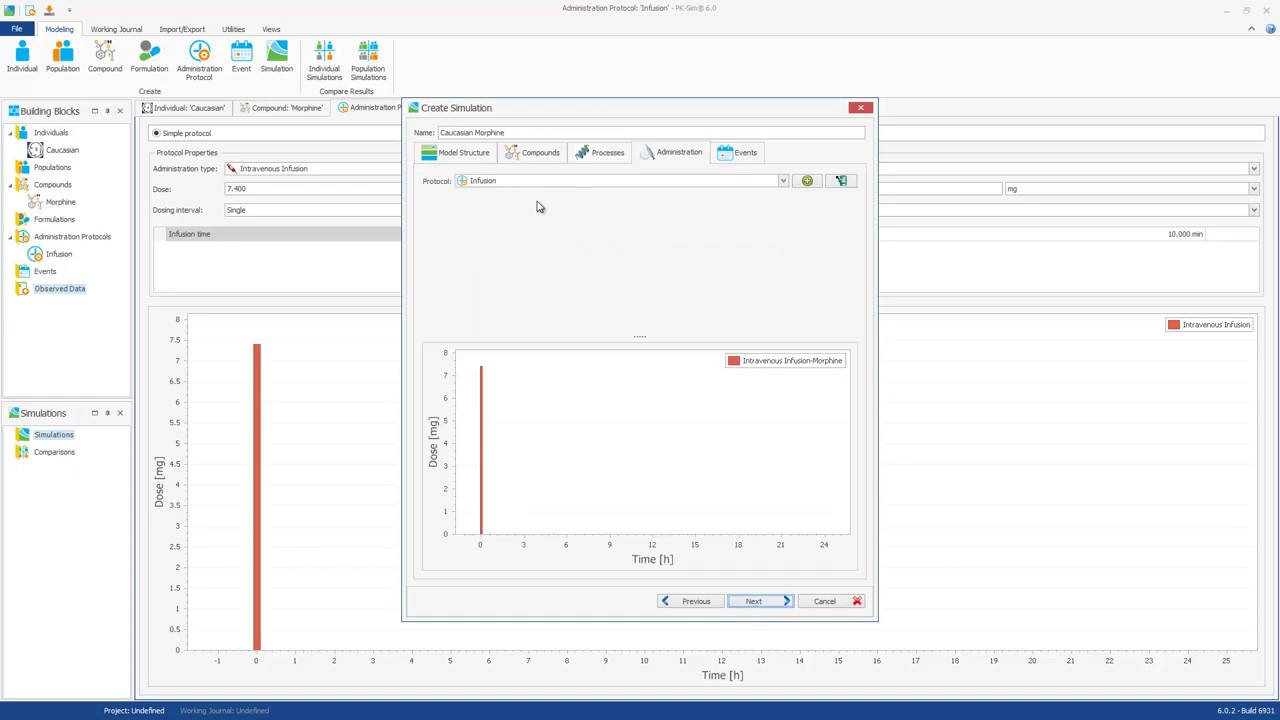
{"action": "left_click", "coordinate": [776, 604]}
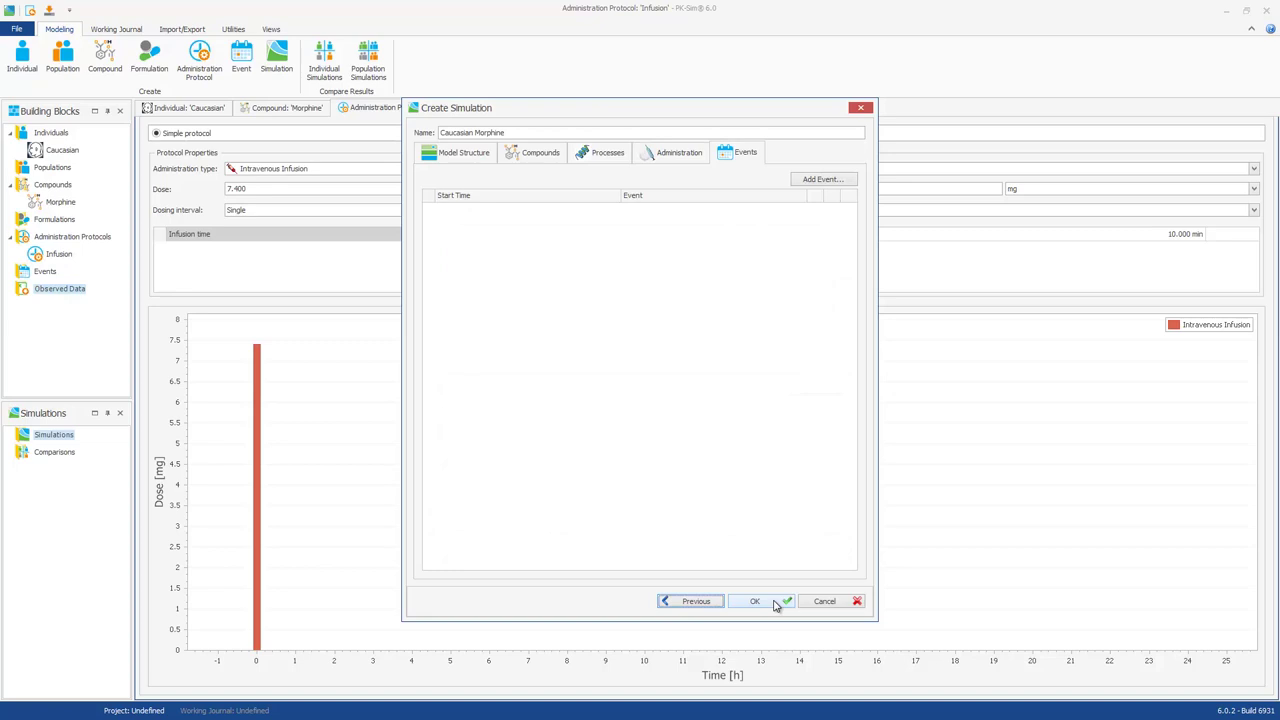
{"action": "left_click", "coordinate": [774, 604]}
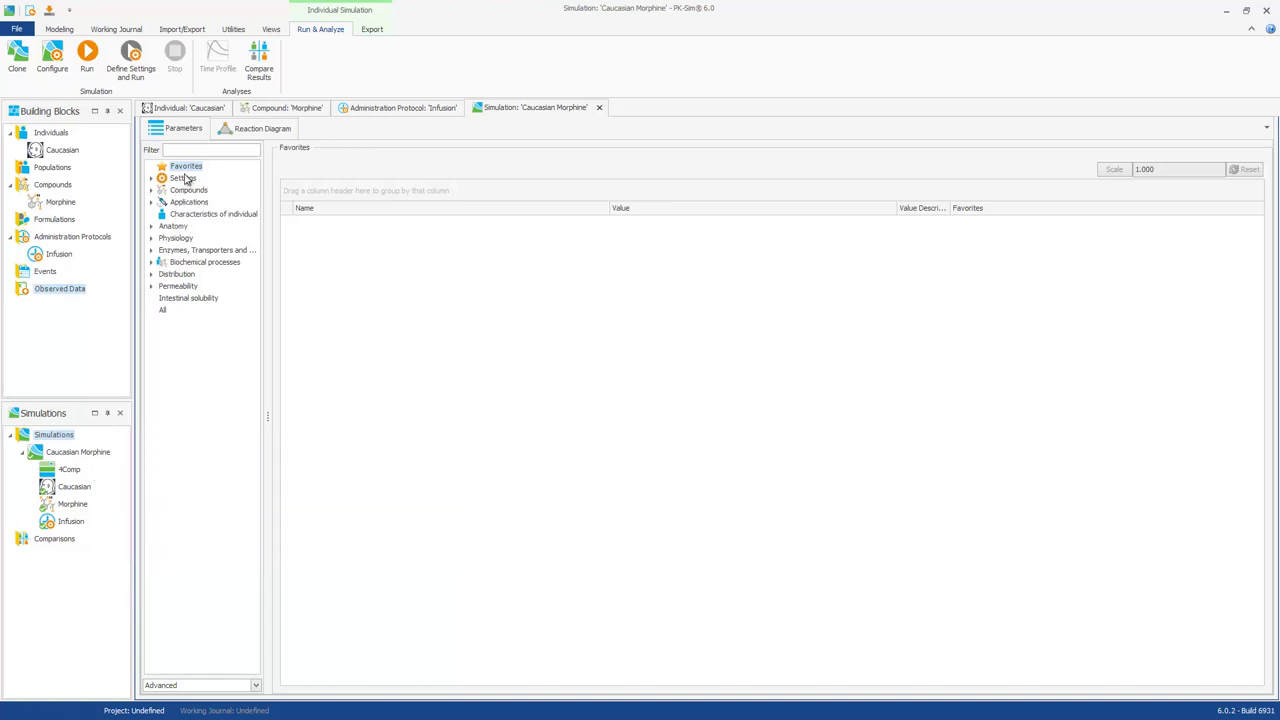
Step: Examine the simulation's reaction diagram and the parameters of its Morphine-UGT2B7-Paper biochemical process
{"action": "left_click", "coordinate": [242, 131]}
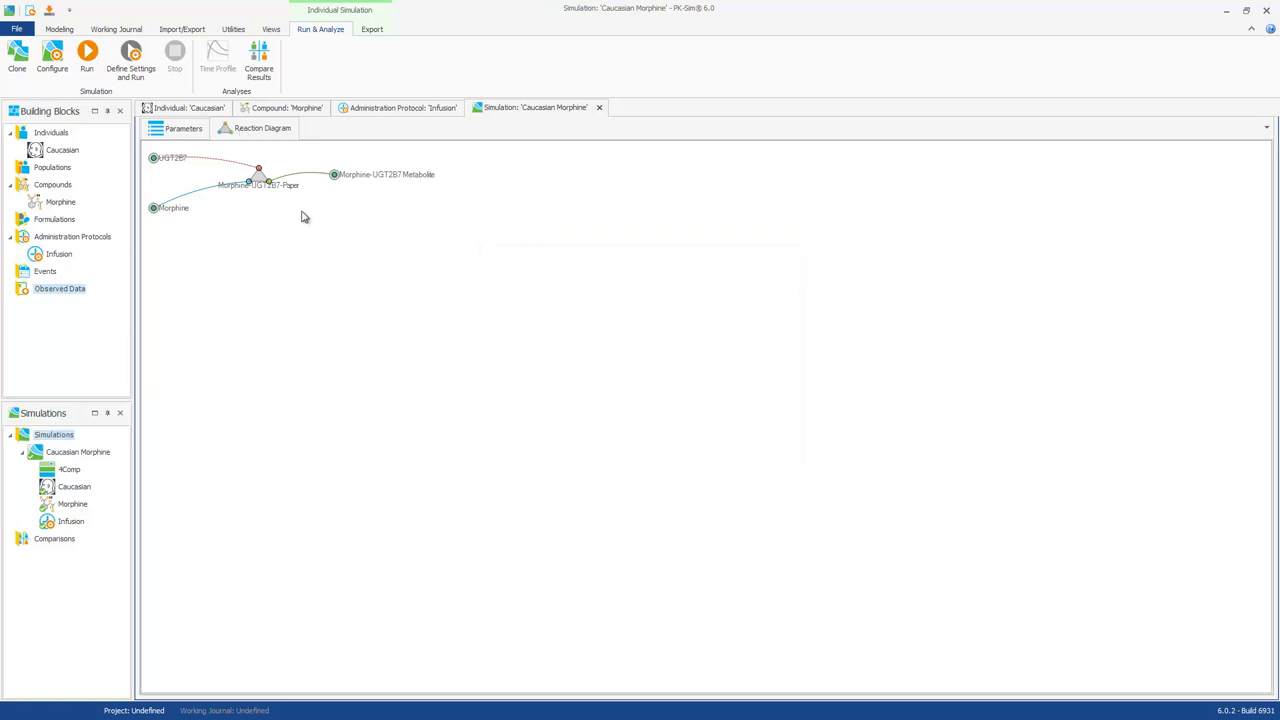
{"action": "left_click", "coordinate": [191, 133]}
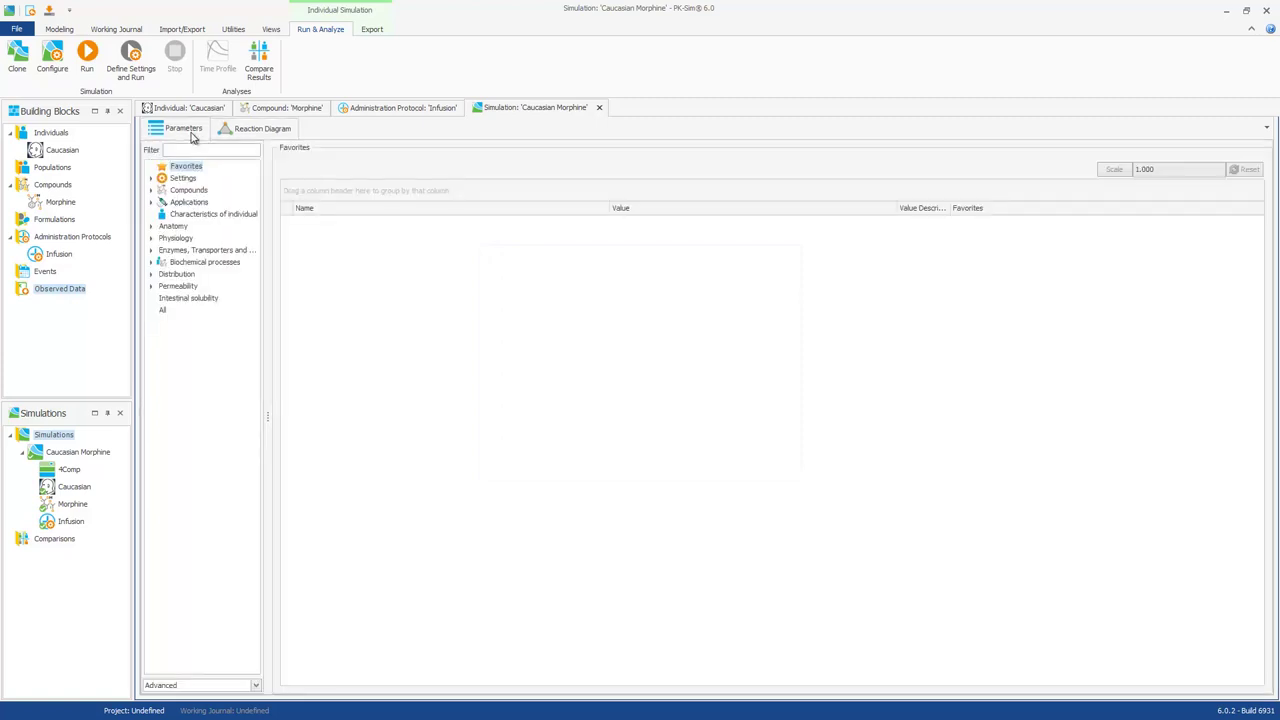
{"action": "left_click", "coordinate": [151, 263]}
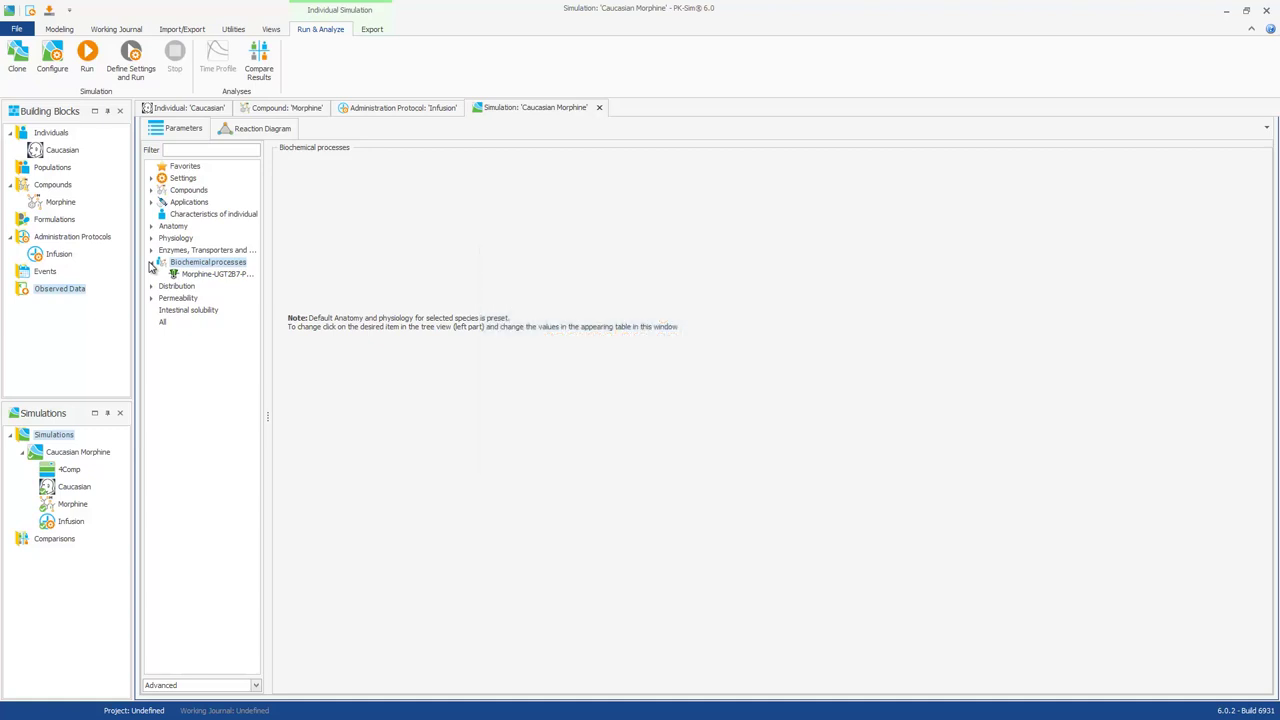
{"action": "left_click", "coordinate": [214, 276]}
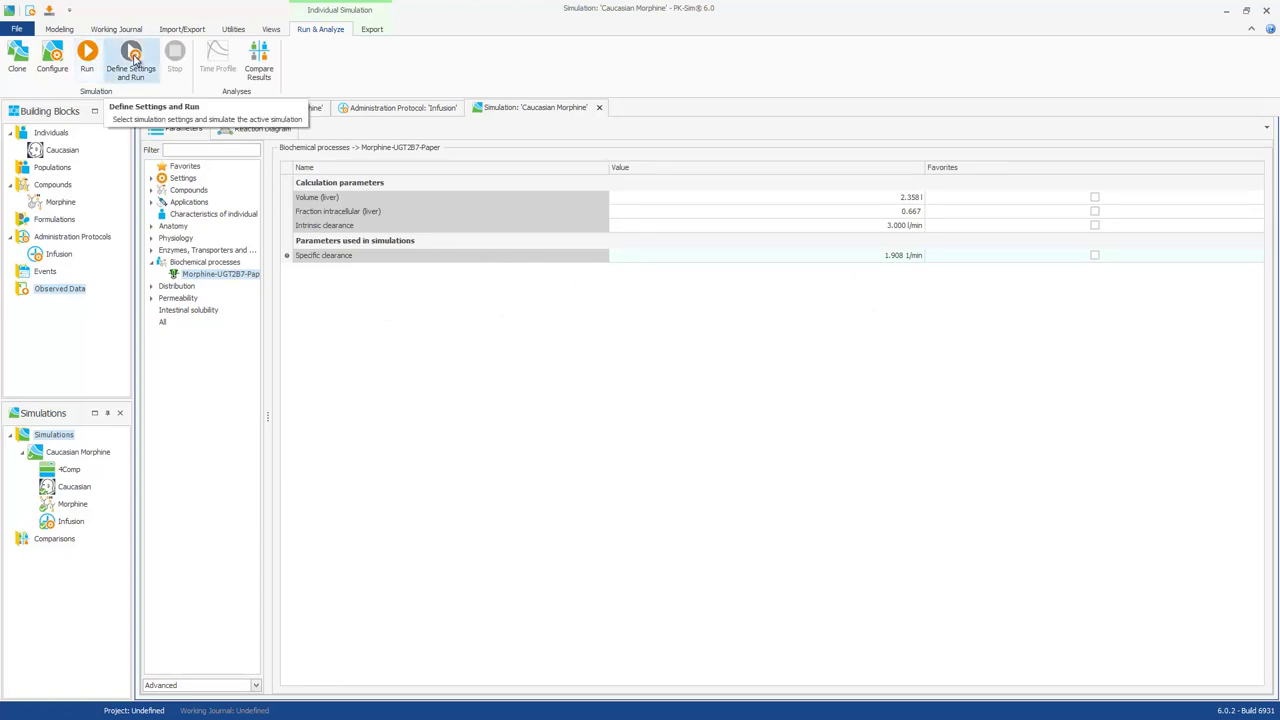
Step: Run the simulation with Morphine's plasma concentration in peripheral venous blood as the output curve, and send the simulation to MoBi
{"action": "left_click", "coordinate": [133, 60]}
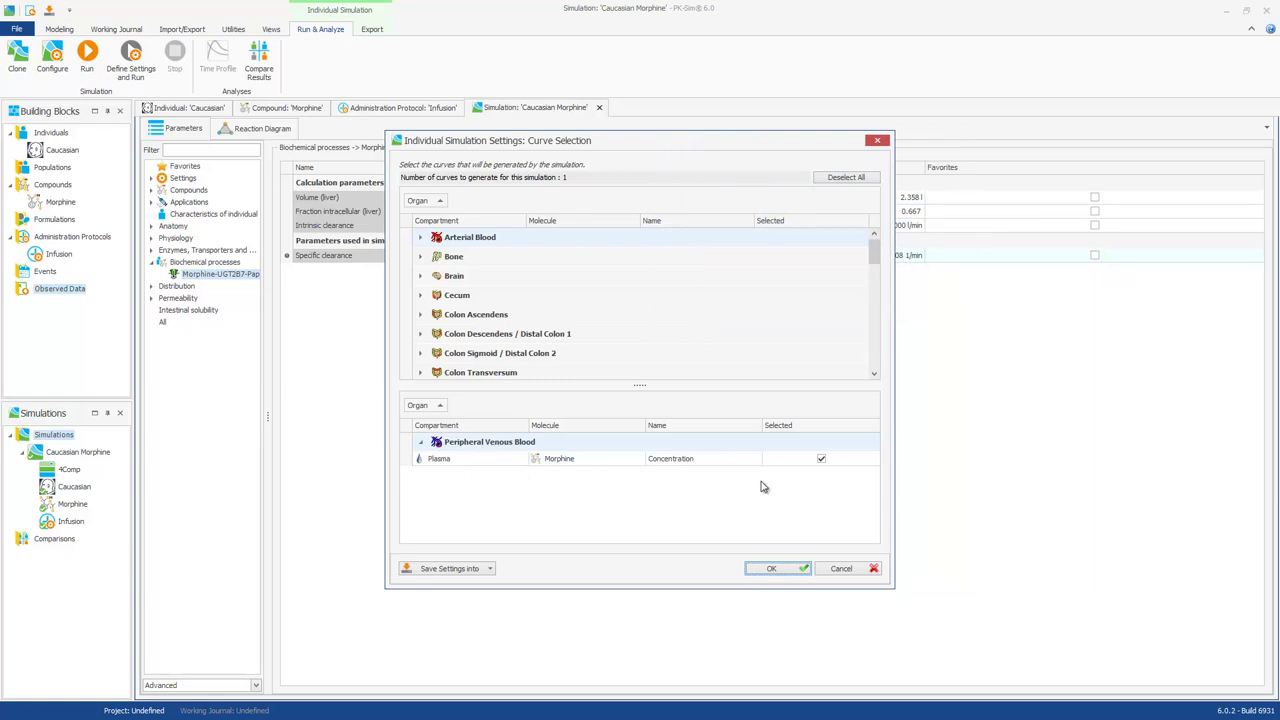
{"action": "left_click", "coordinate": [771, 569]}
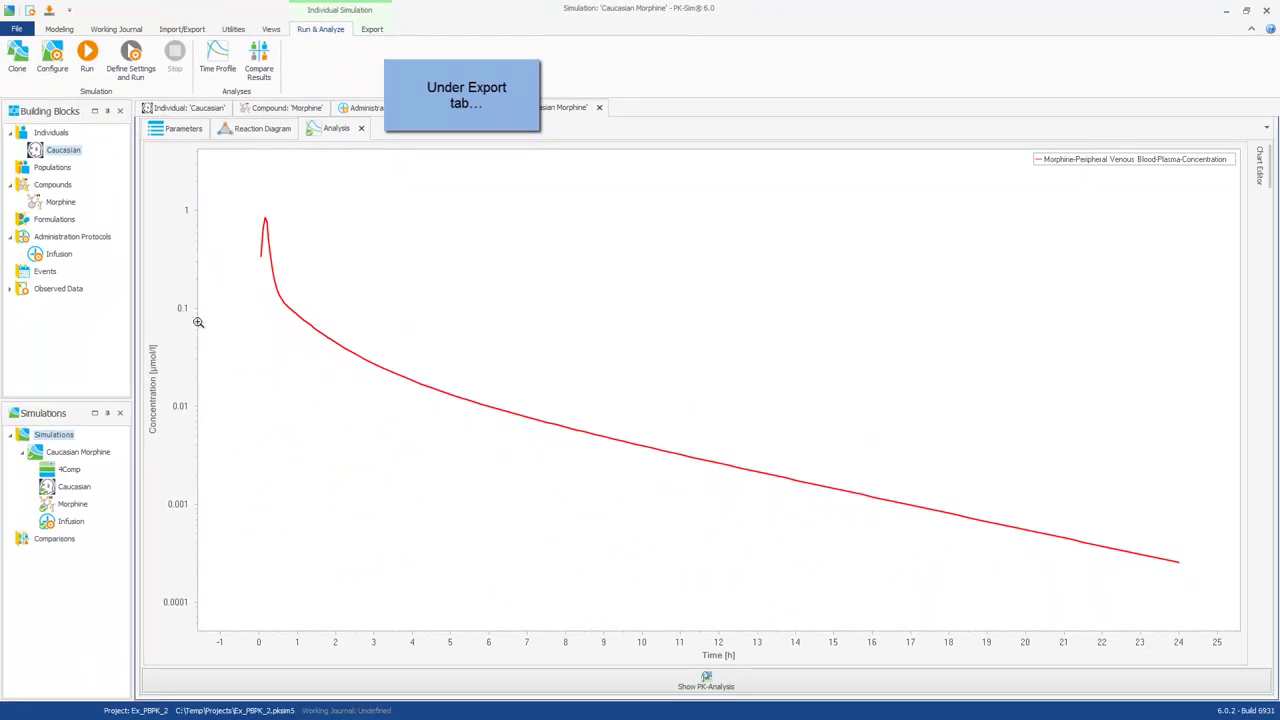
{"action": "left_click", "coordinate": [93, 456]}
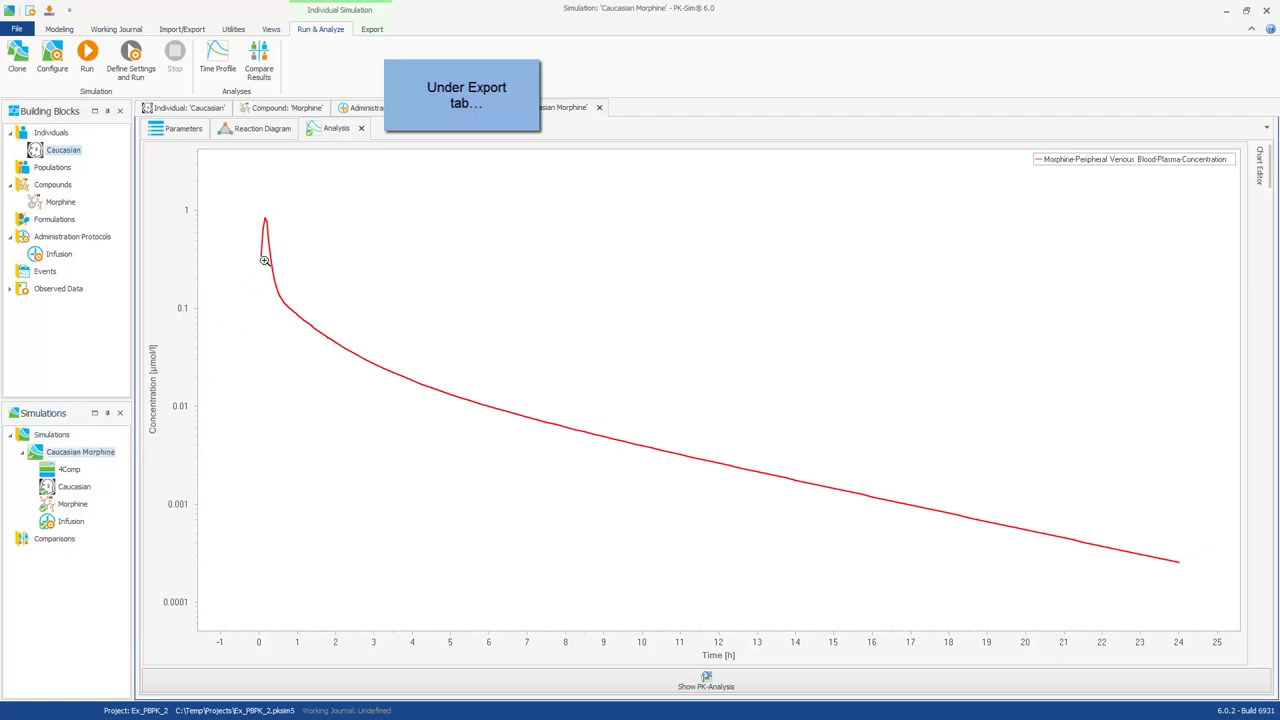
{"action": "left_click", "coordinate": [380, 32]}
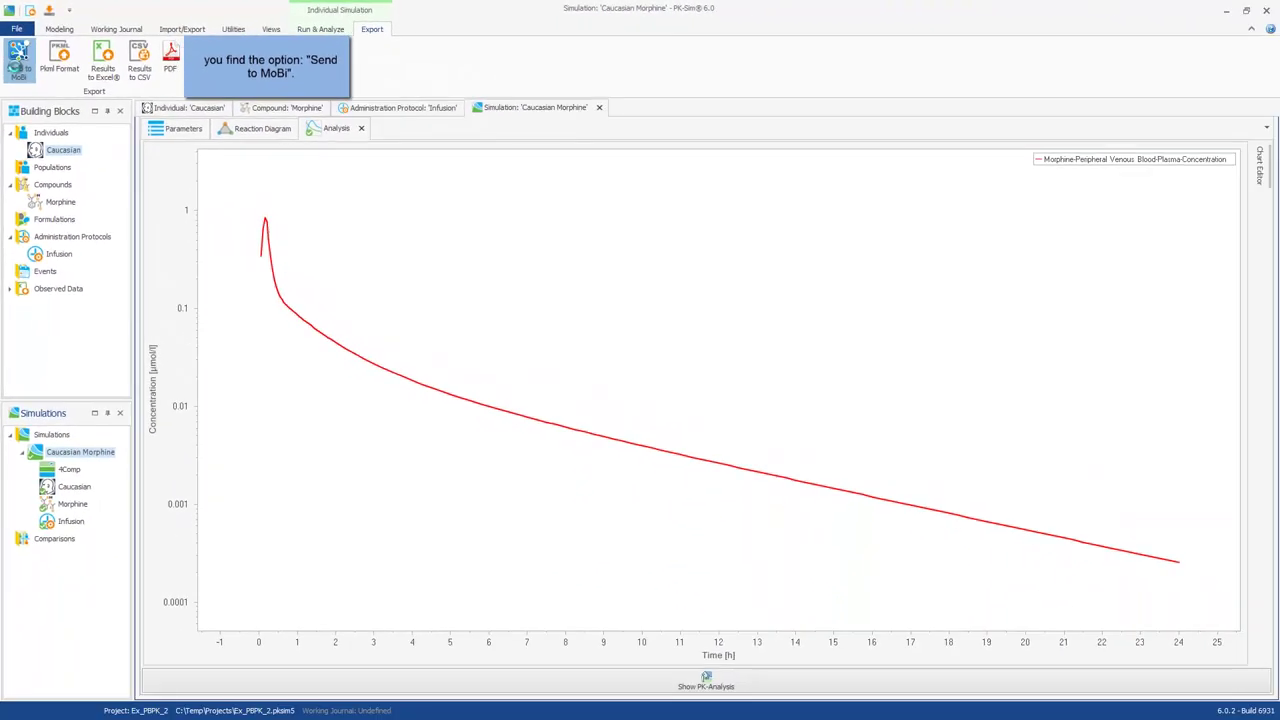
{"action": "left_click", "coordinate": [18, 68]}
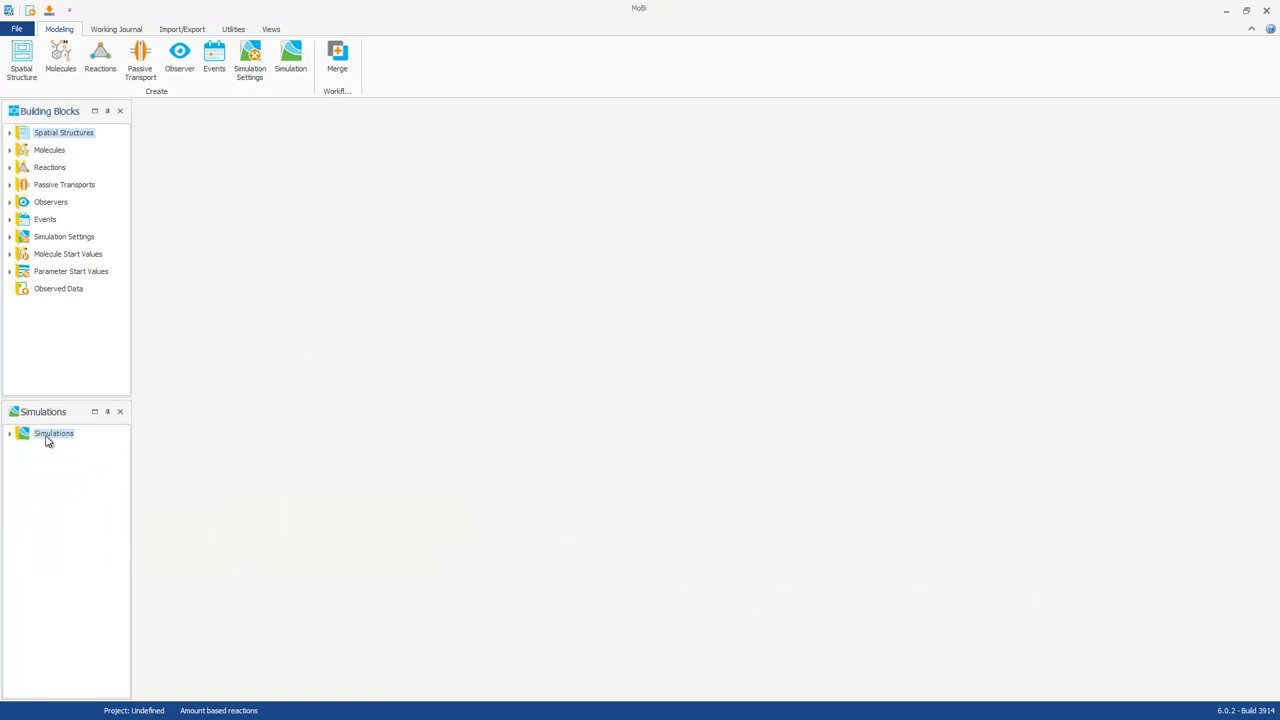
Step: Open the Caucasian Morphine simulation in MoBi and expand its Simulation Settings and Organism branches to inspect their contents
{"action": "left_click", "coordinate": [10, 434]}
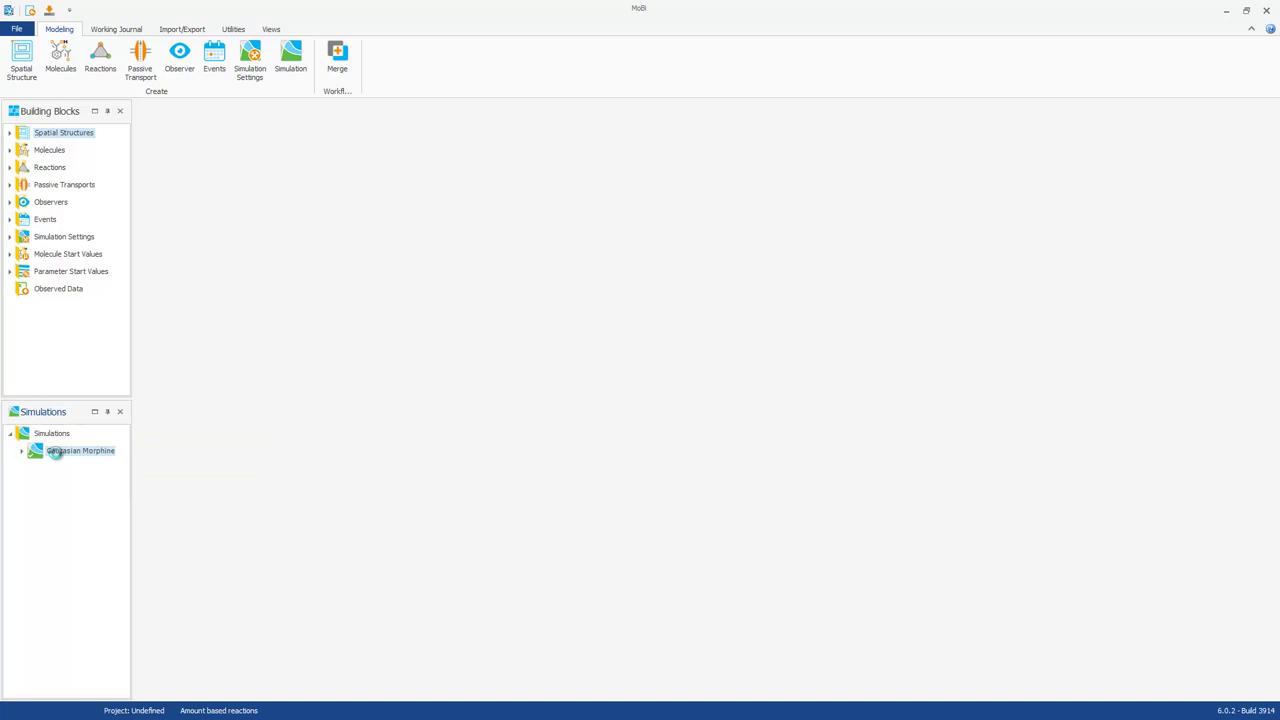
{"action": "double_click", "coordinate": [55, 451]}
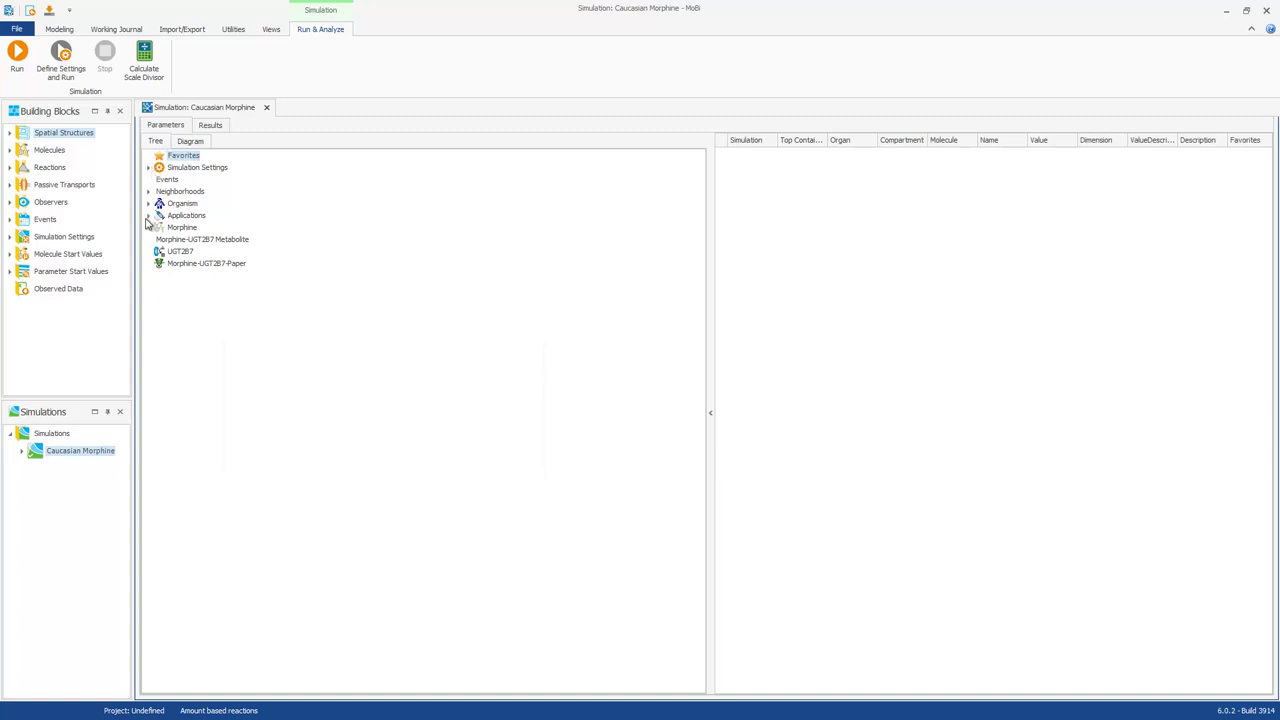
{"action": "left_click", "coordinate": [150, 168]}
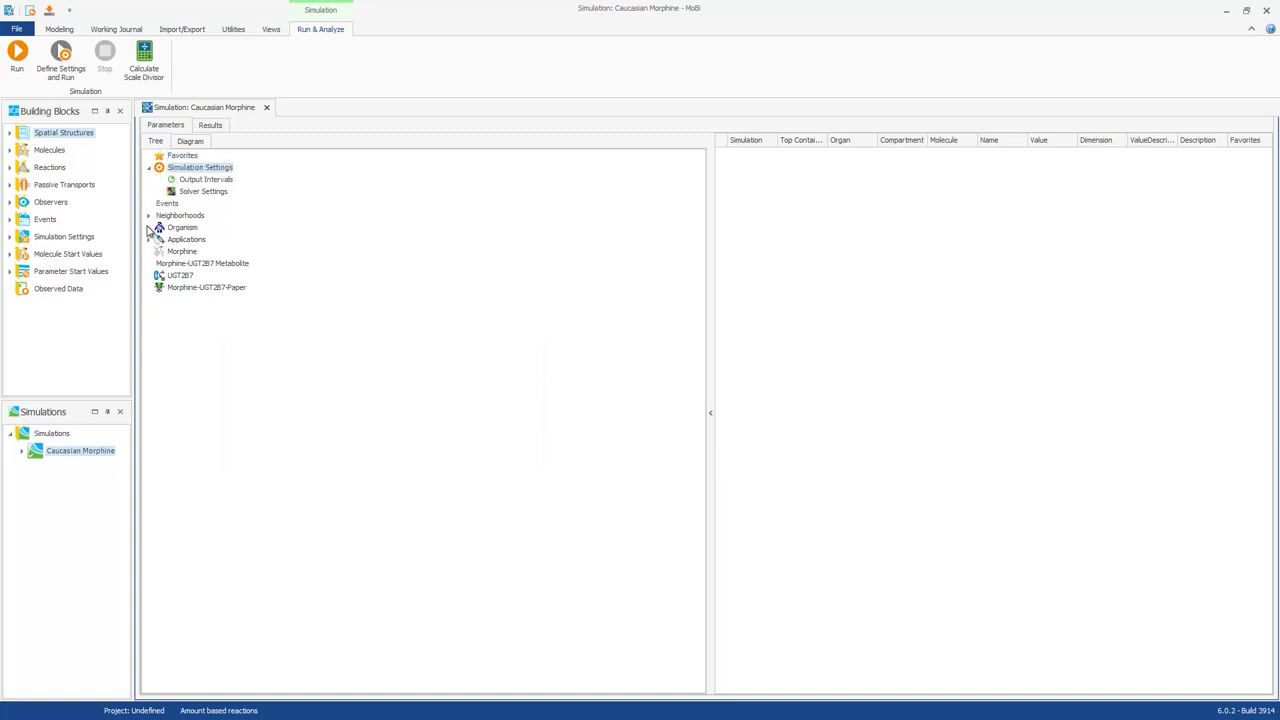
{"action": "left_click", "coordinate": [148, 228]}
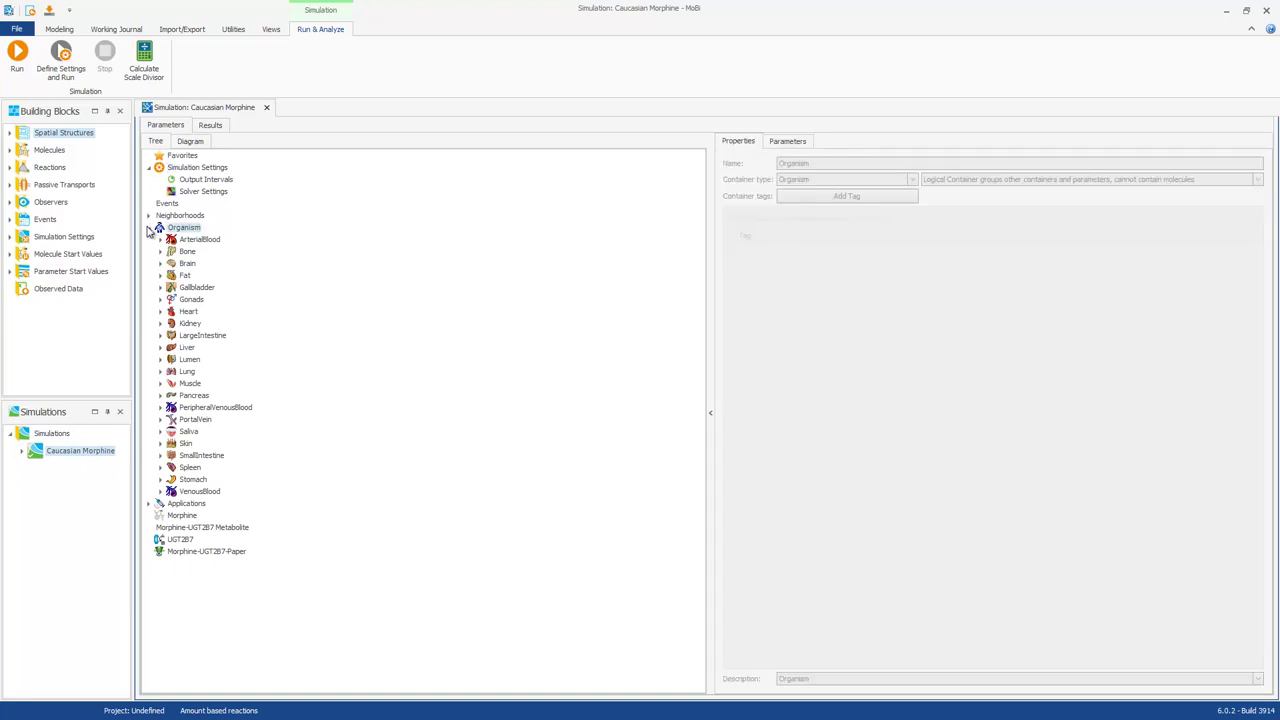